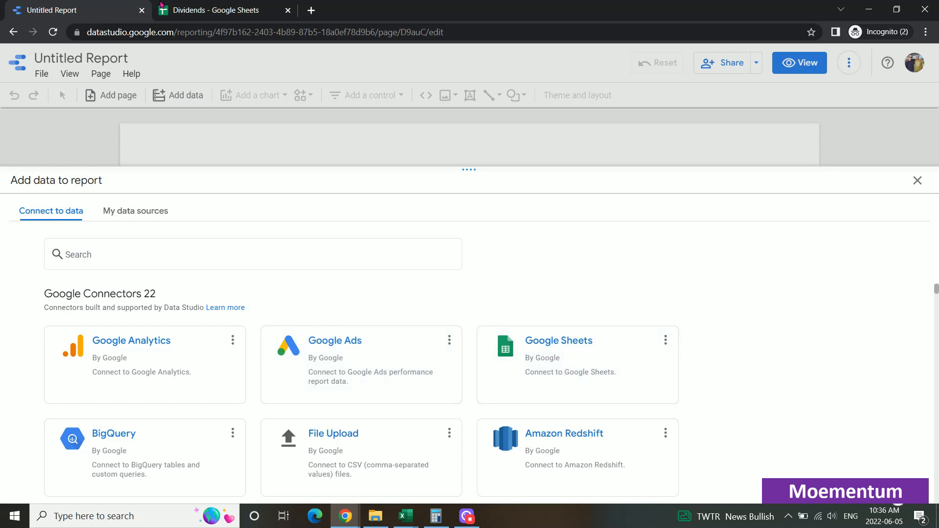
# Switch to the Dividends spreadsheet and fit the Source column's width to its contents
pyautogui.click(201, 9)
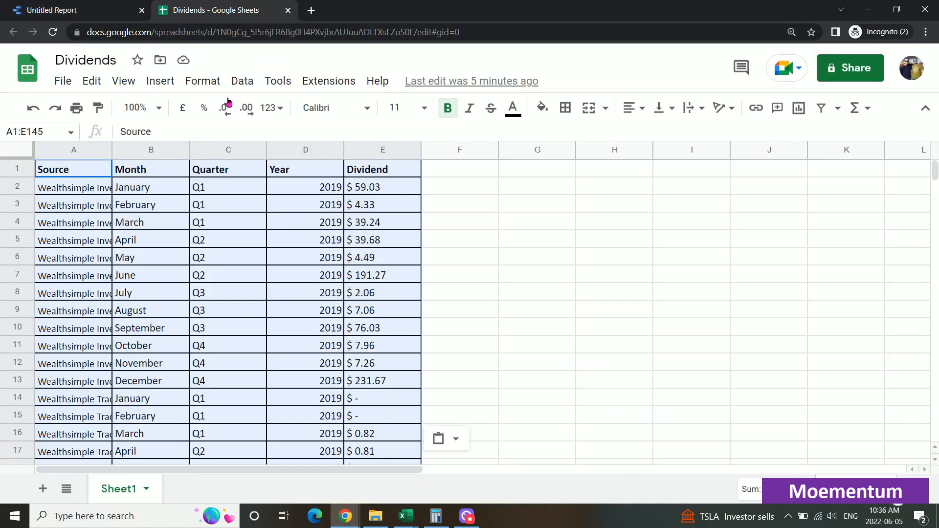
pyautogui.click(94, 170)
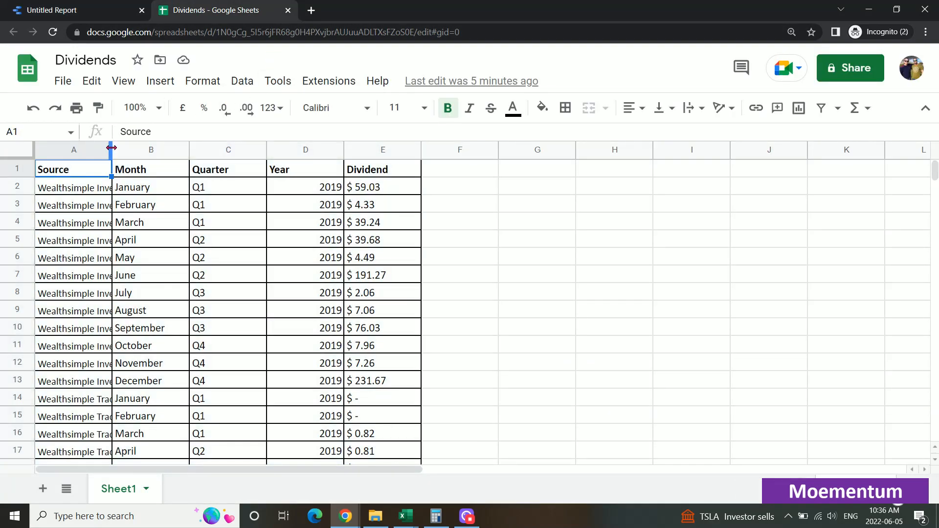
pyautogui.doubleClick(112, 149)
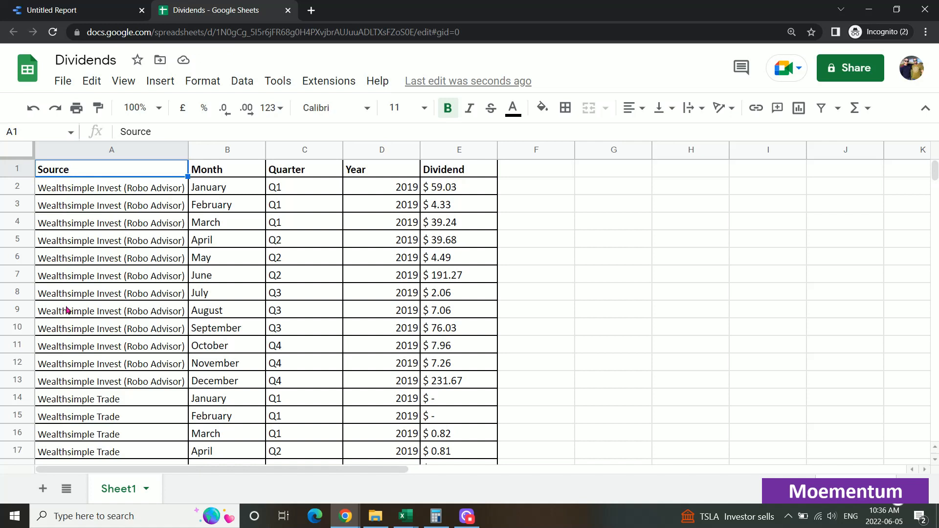
# Review the dividend records by source, month, quarter and year down the sheet
pyautogui.scroll(-3, 67, 310)
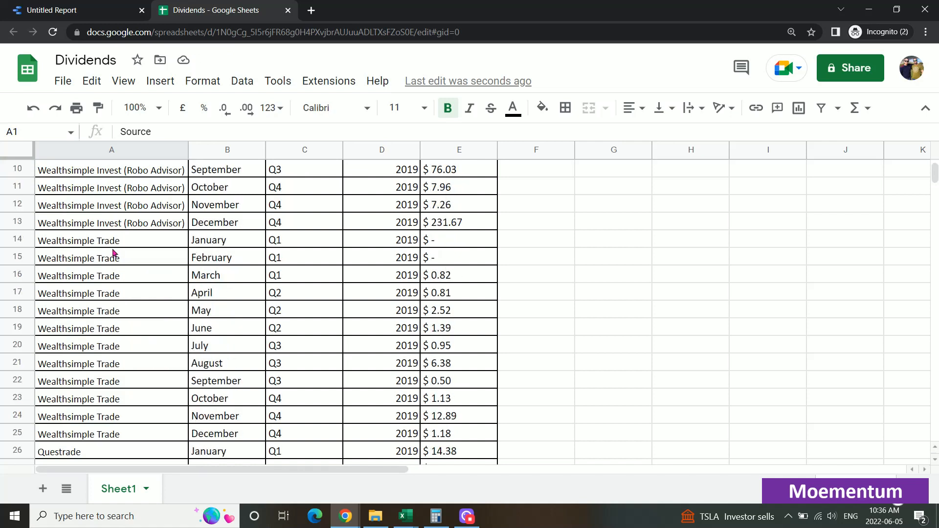
pyautogui.scroll(-2, 125, 264)
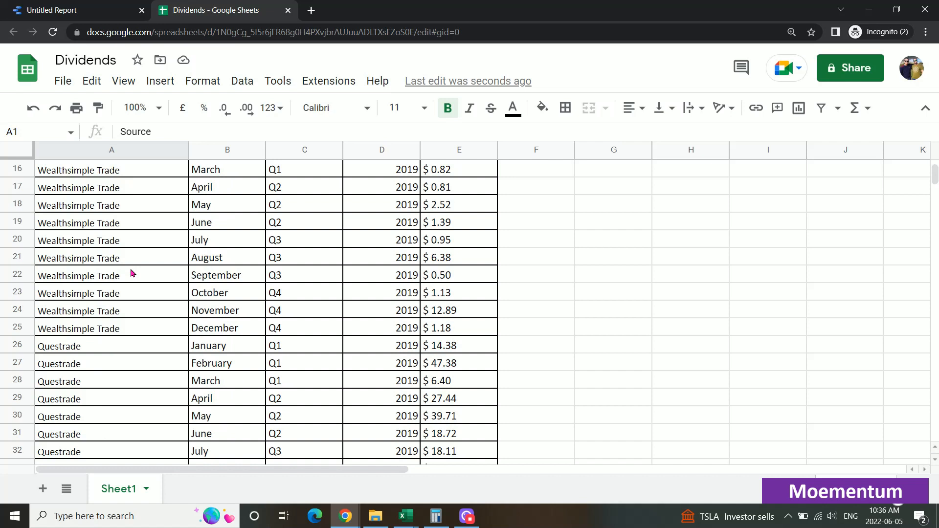
pyautogui.scroll(-3, 86, 355)
pyautogui.scroll(8, 98, 342)
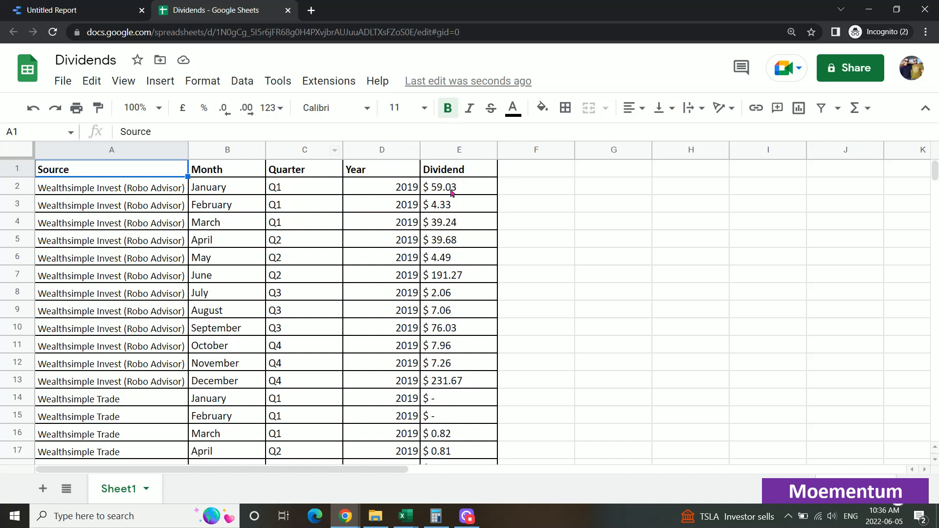
pyautogui.scroll(-11, 120, 308)
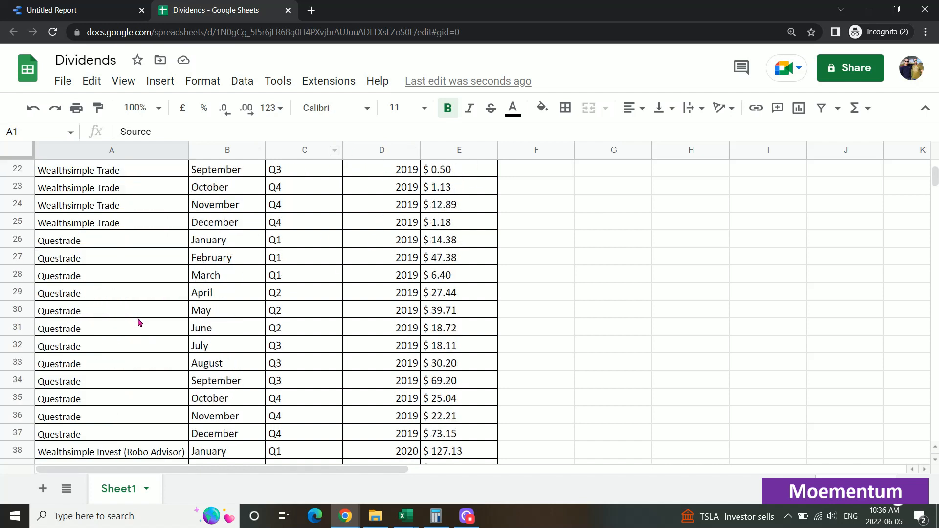
pyautogui.scroll(7, 147, 330)
pyautogui.scroll(4, 151, 327)
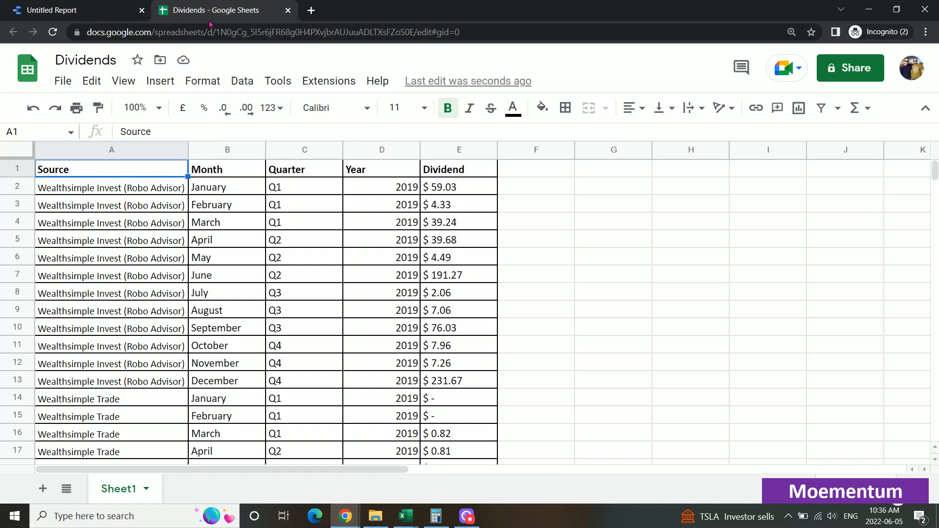
# Return to the report and connect Sheet1 of the Dividends Google Sheets file as its data source, using the first row as headers
pyautogui.click(98, 5)
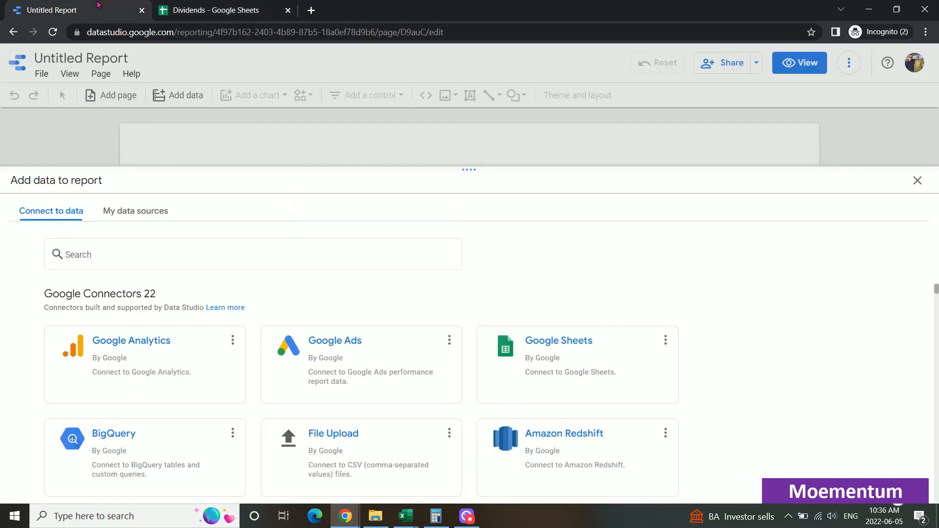
pyautogui.click(577, 358)
pyautogui.click(109, 362)
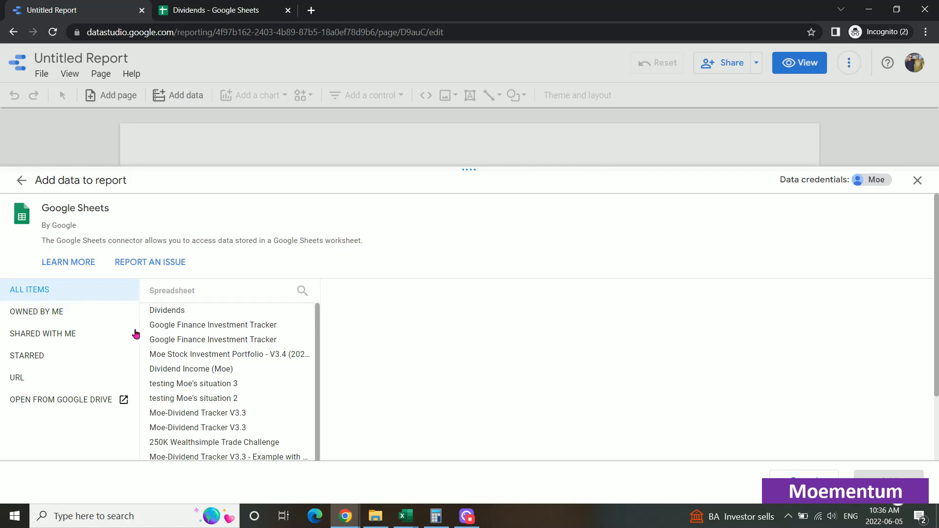
pyautogui.click(174, 313)
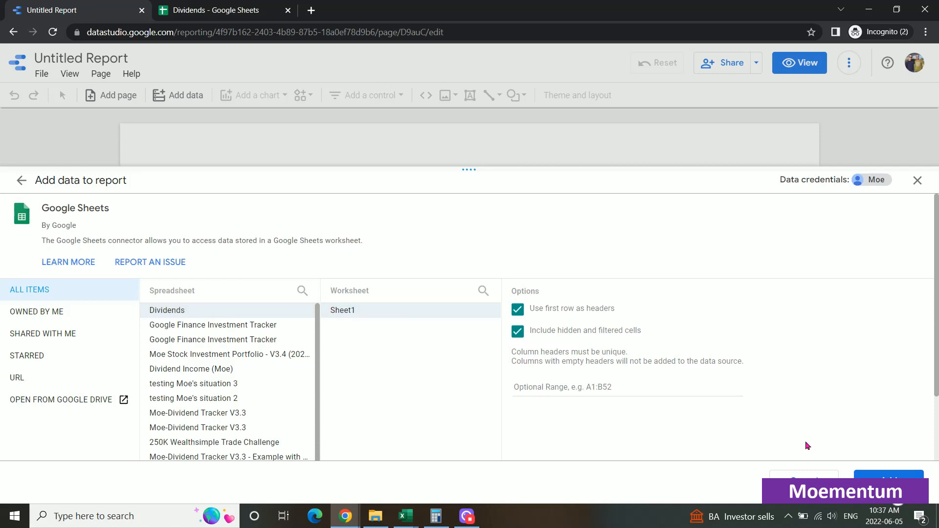
pyautogui.click(885, 477)
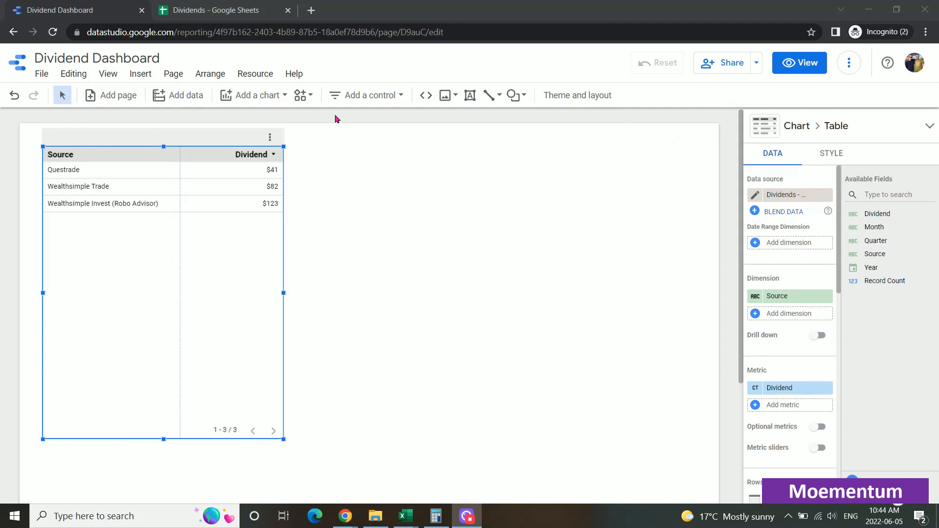
# Edit the Dividends - Sheet1 data source so the Dividend field's type is CAD - Canadian Dollar currency
pyautogui.click(254, 77)
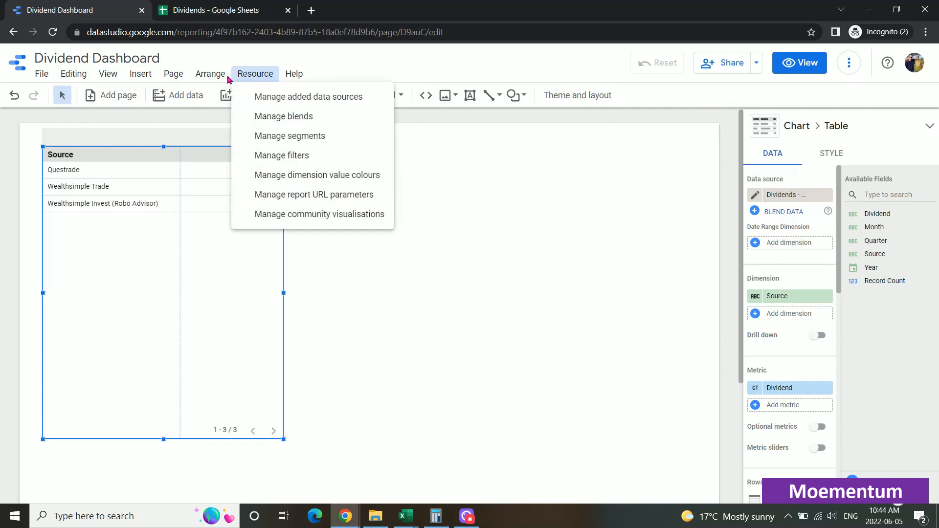
pyautogui.click(275, 100)
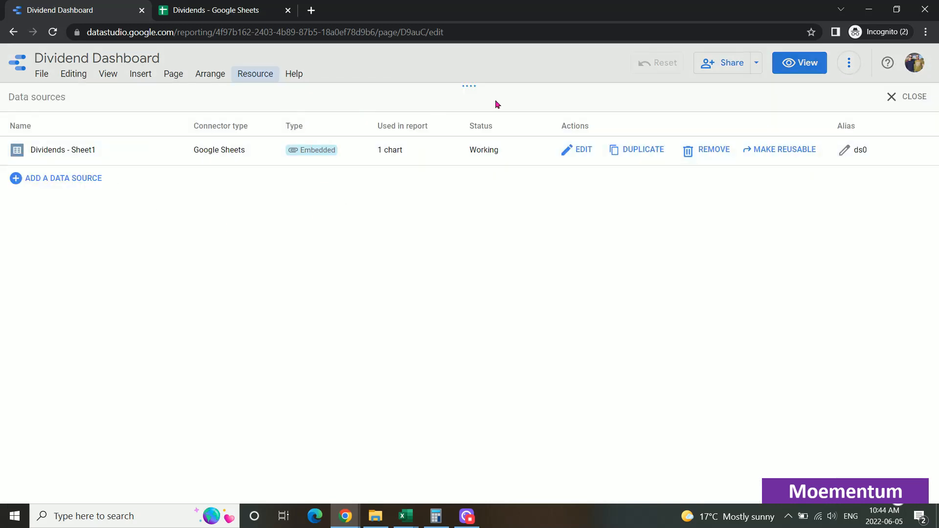
pyautogui.click(576, 150)
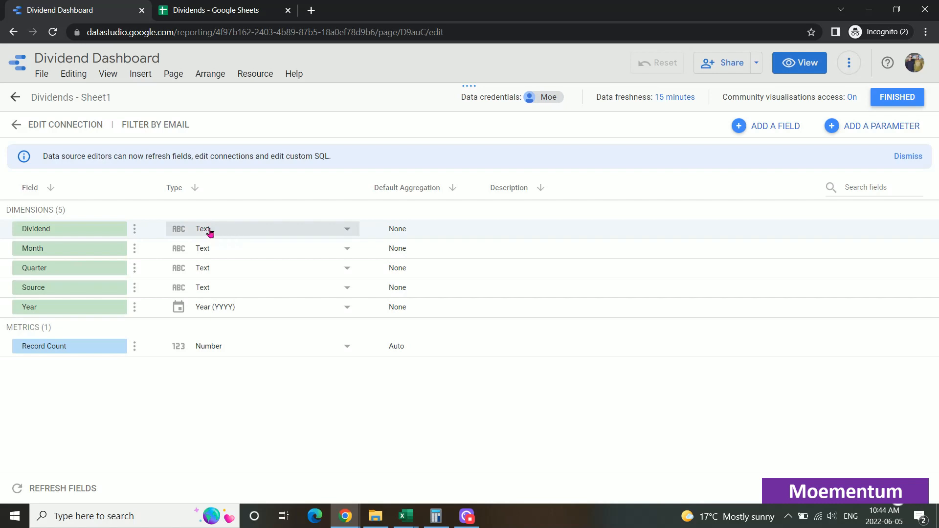
pyautogui.click(263, 226)
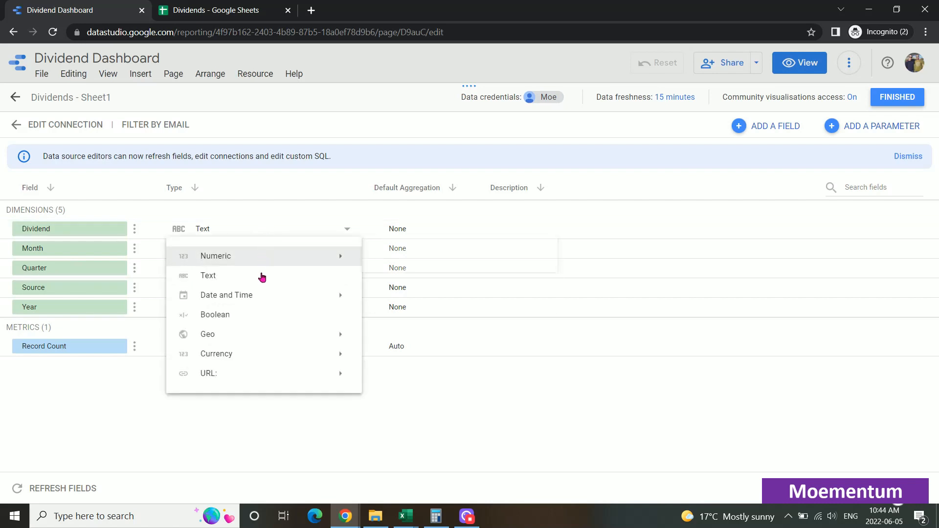
pyautogui.moveTo(287, 356)
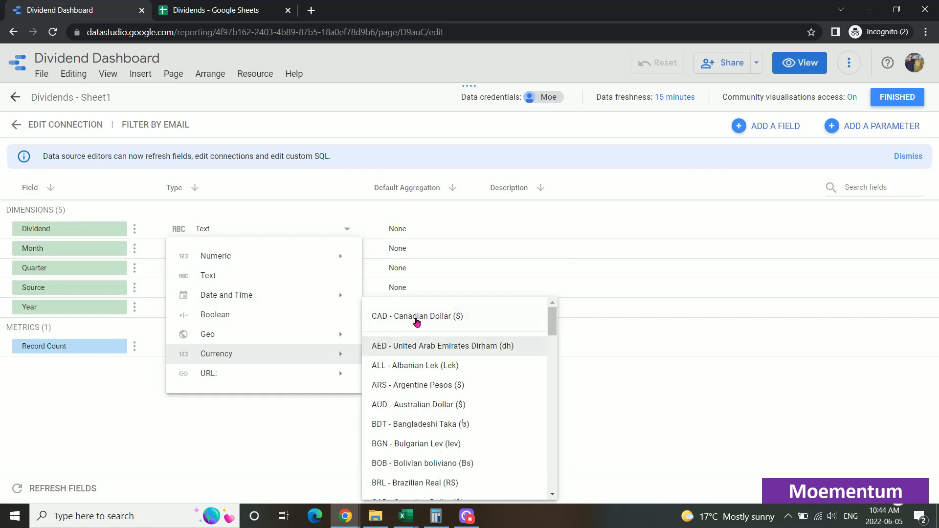
pyautogui.click(418, 317)
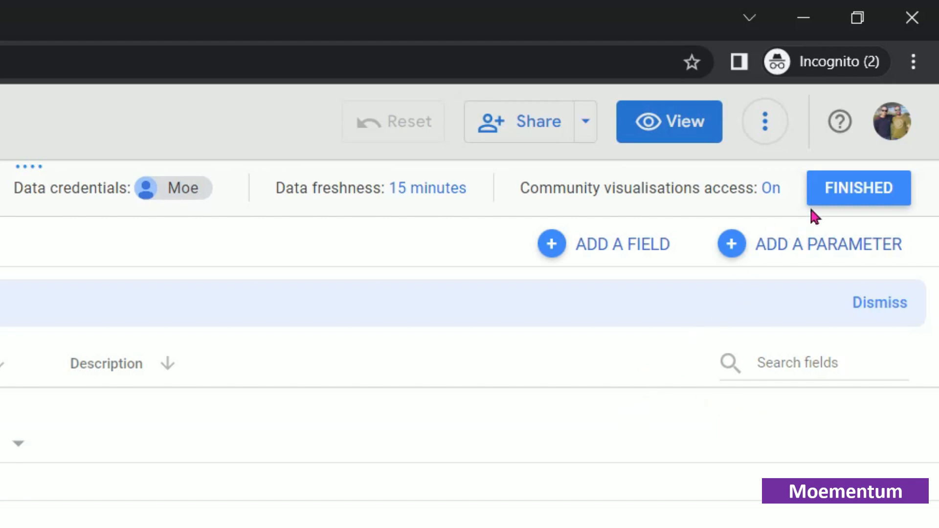
pyautogui.click(834, 197)
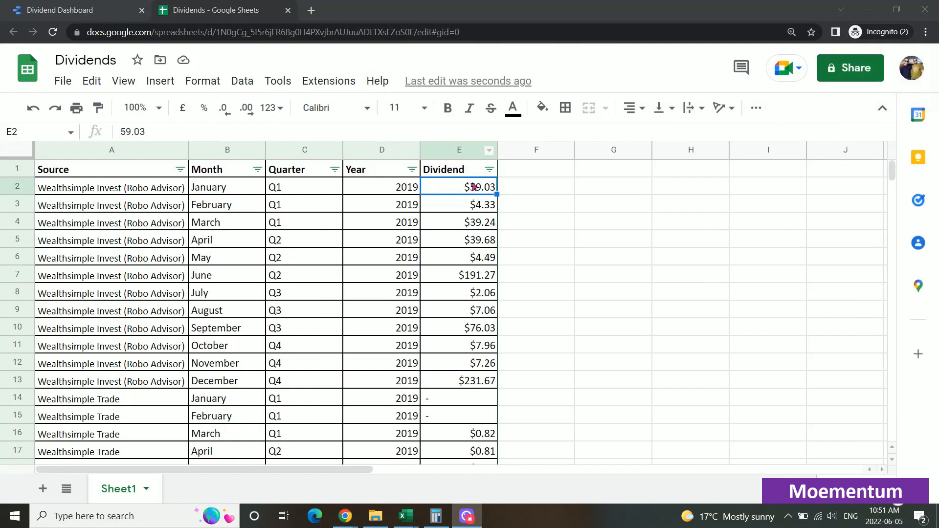
# Check the number format options and the underlying value of the first Dividend cell, E2, in the Dividends spreadsheet
pyautogui.click(457, 204)
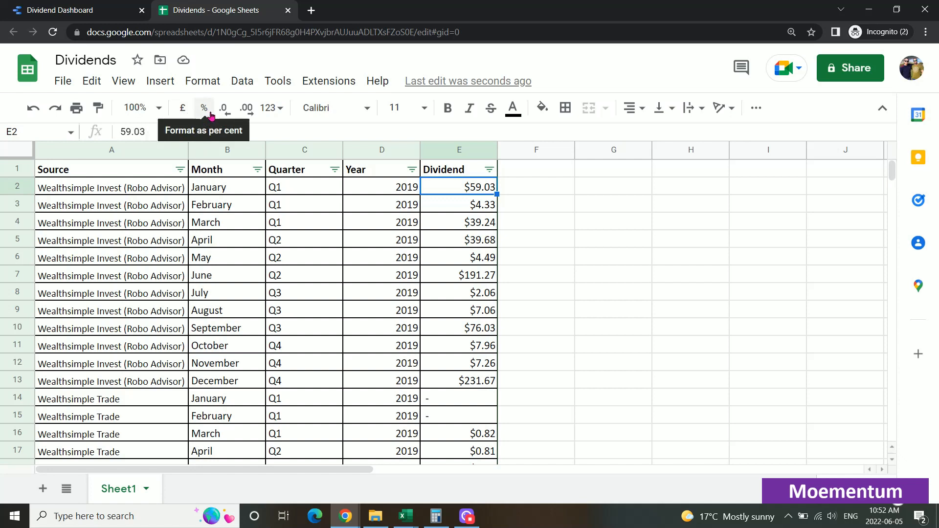
pyautogui.click(203, 80)
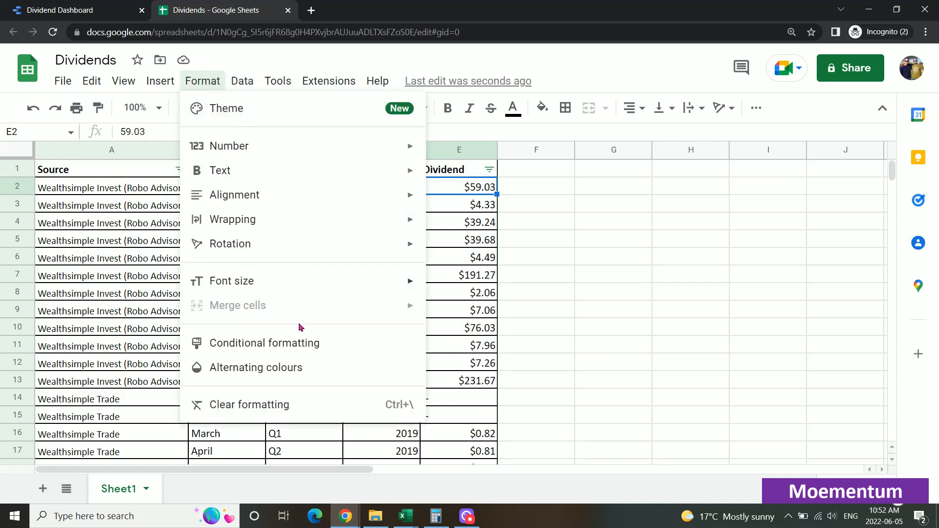
pyautogui.moveTo(285, 154)
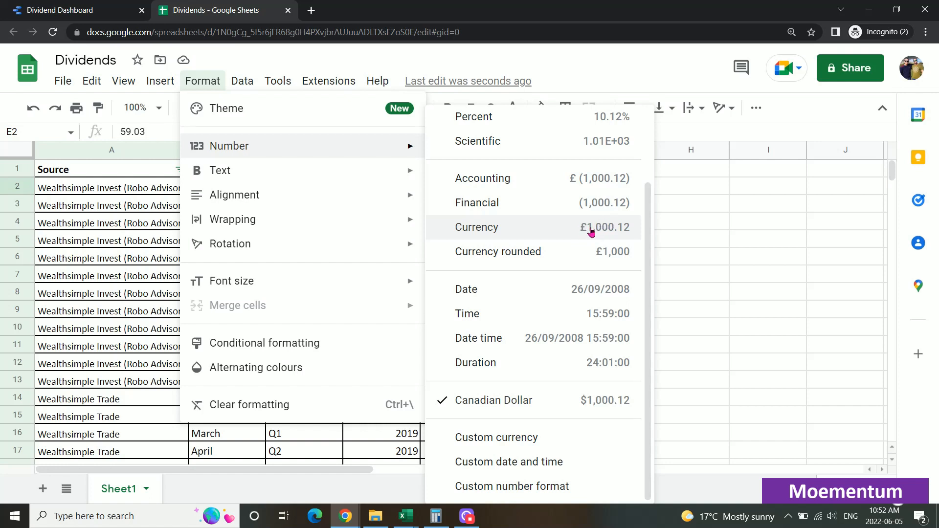
pyautogui.click(597, 66)
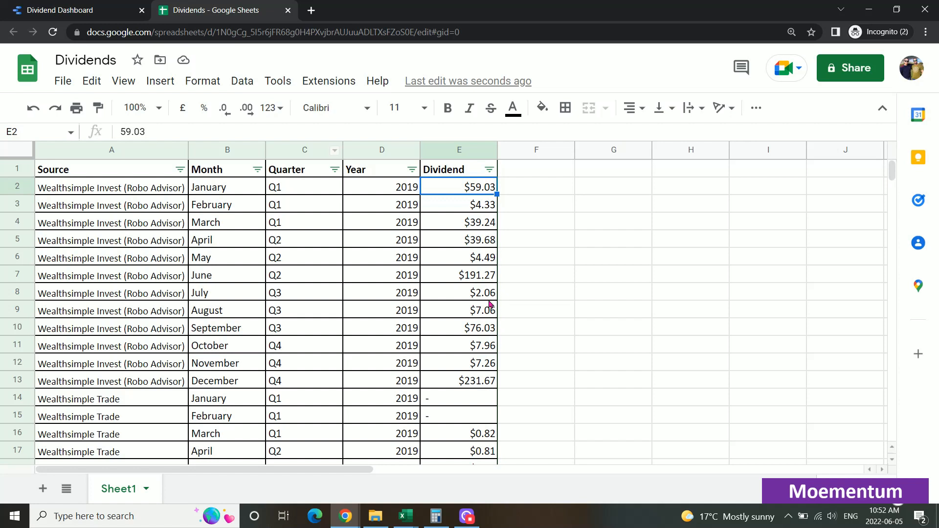
pyautogui.press('F2')
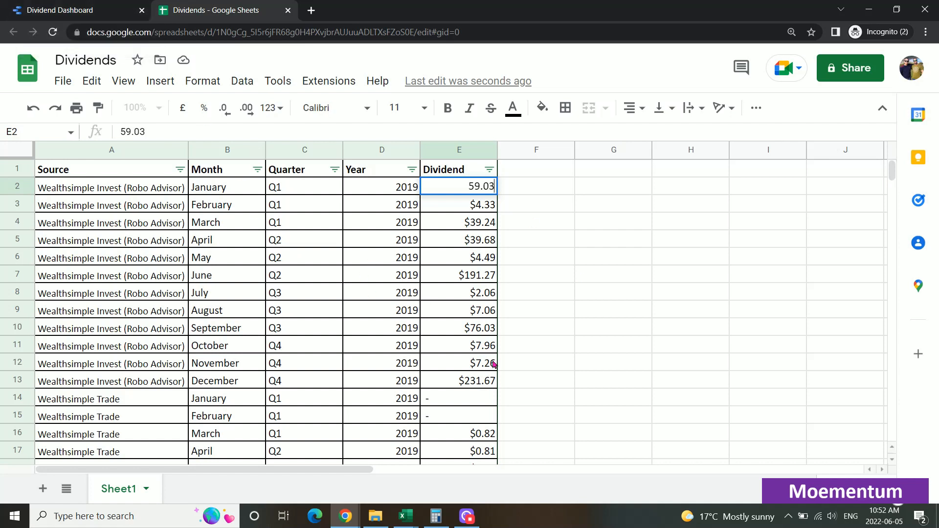
# Return to the Dividend Dashboard report and replace the table's Sum metric with Dividend, checking the metric's settings
pyautogui.click(91, 8)
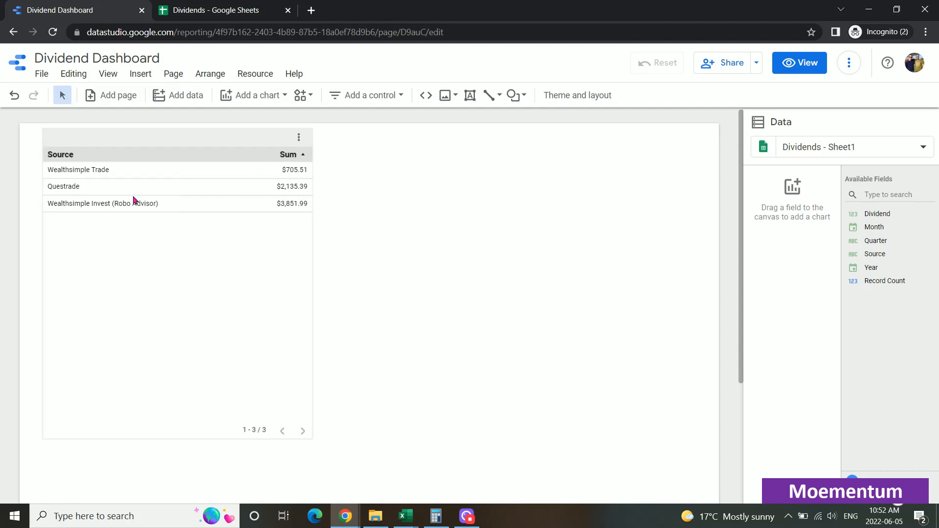
pyautogui.click(187, 144)
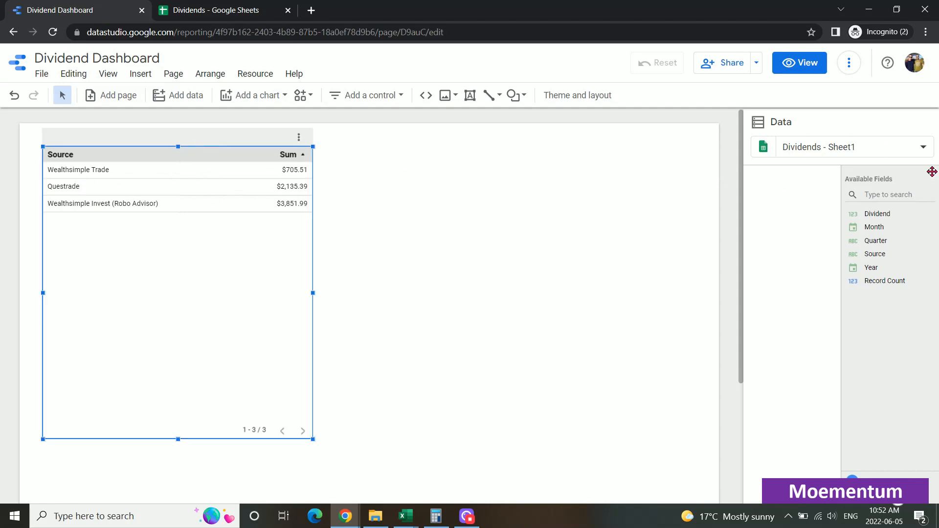
pyautogui.click(157, 175)
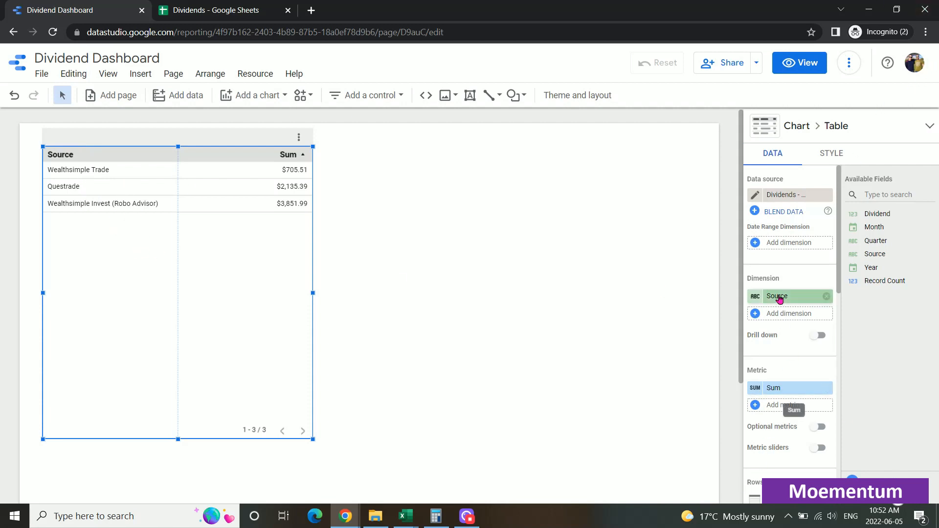
pyautogui.click(793, 391)
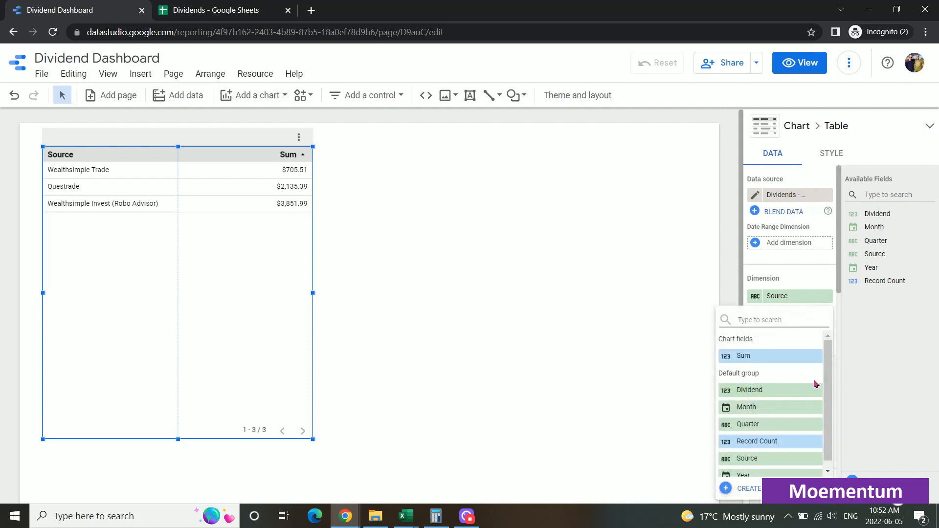
pyautogui.click(787, 391)
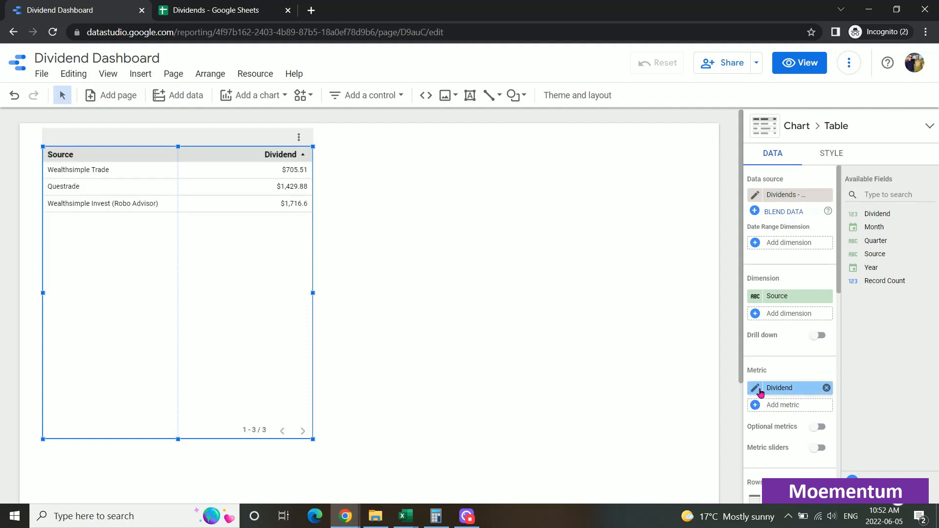
pyautogui.click(755, 388)
pyautogui.click(565, 282)
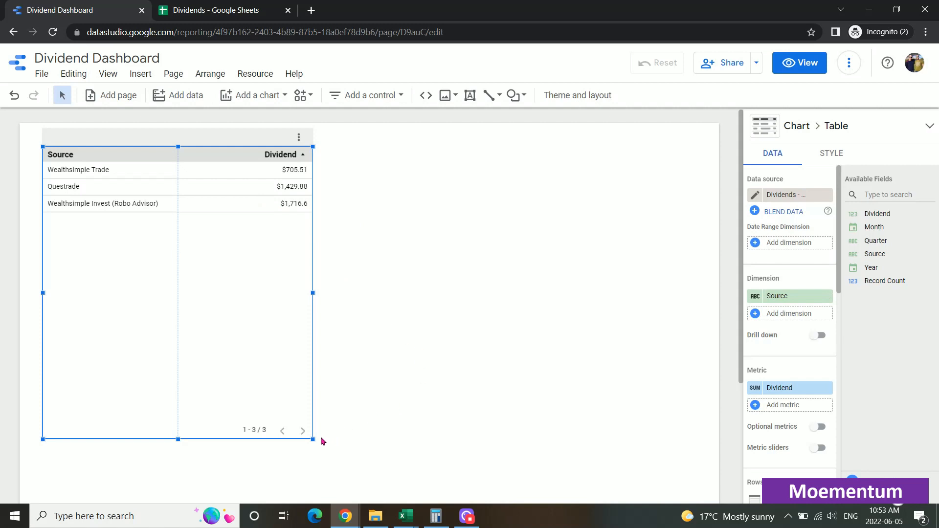
# Shrink the table's height to end just below its rows and sort it by Dividend in descending order
pyautogui.moveTo(311, 439); pyautogui.dragTo(329, 267)
pyautogui.click(667, 371)
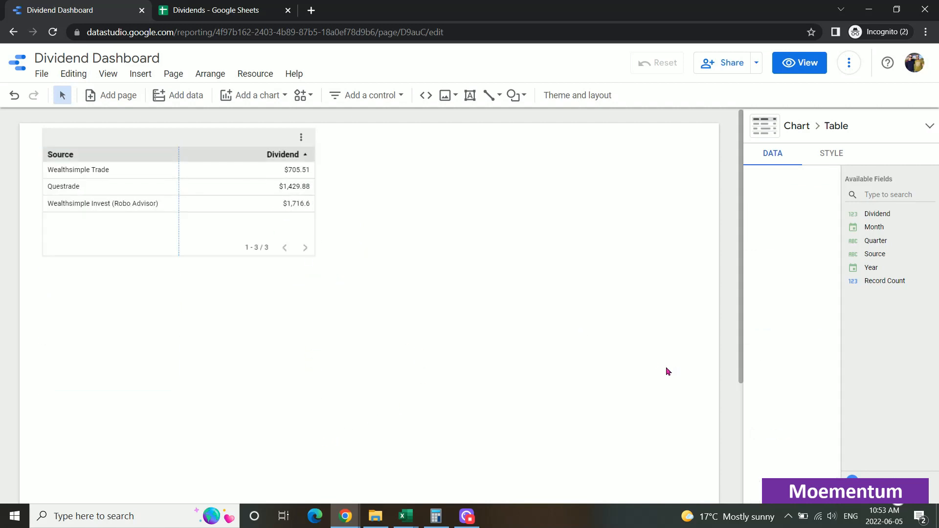
pyautogui.click(288, 181)
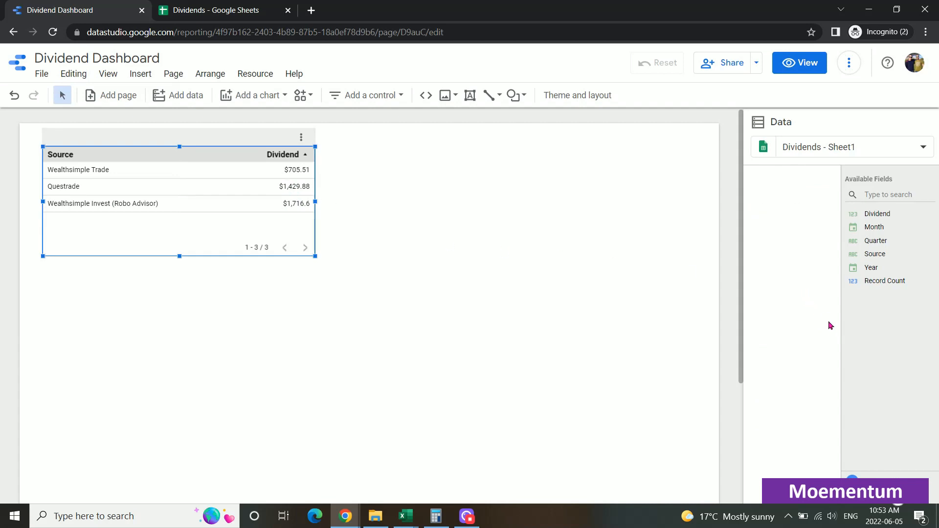
pyautogui.click(235, 173)
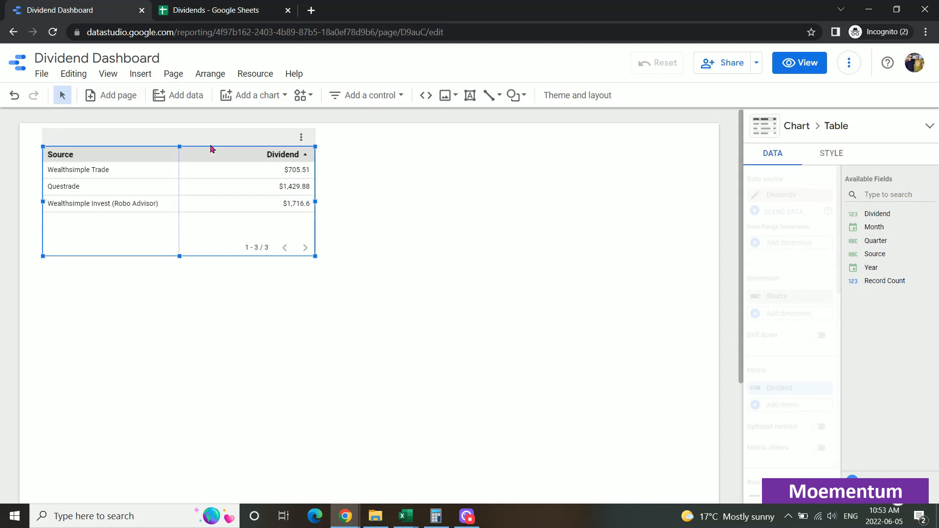
pyautogui.scroll(-4, 792, 391)
pyautogui.scroll(-3, 802, 414)
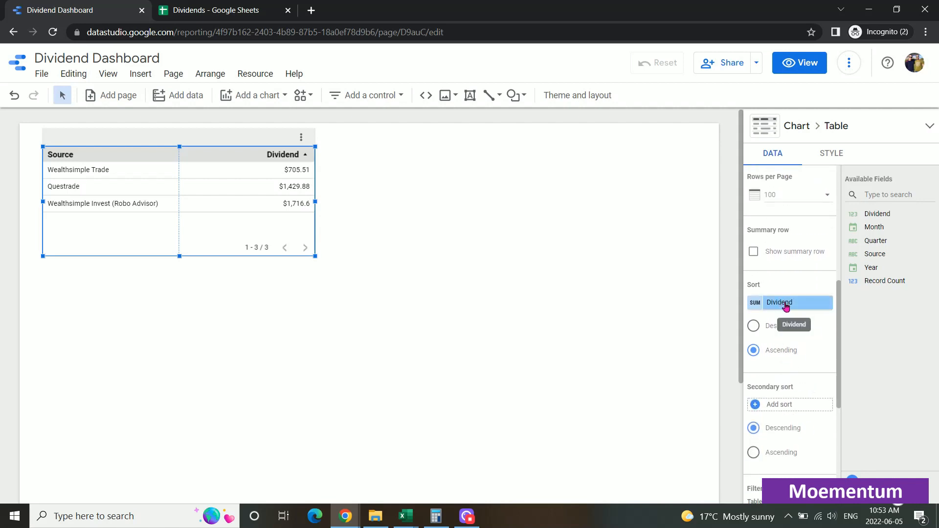
pyautogui.click(763, 330)
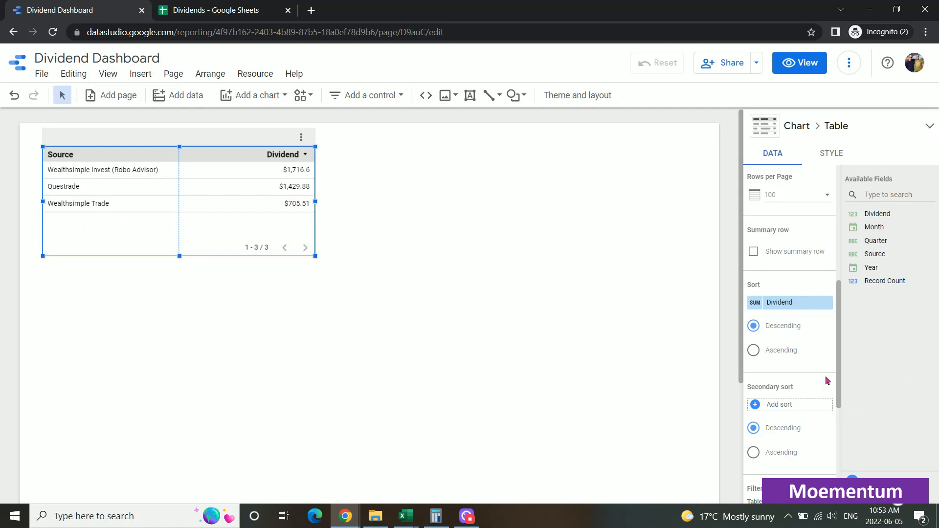
# Narrow the dividend table's overall width and widen its Source column so the full source names fit
pyautogui.moveTo(315, 203); pyautogui.dragTo(261, 203)
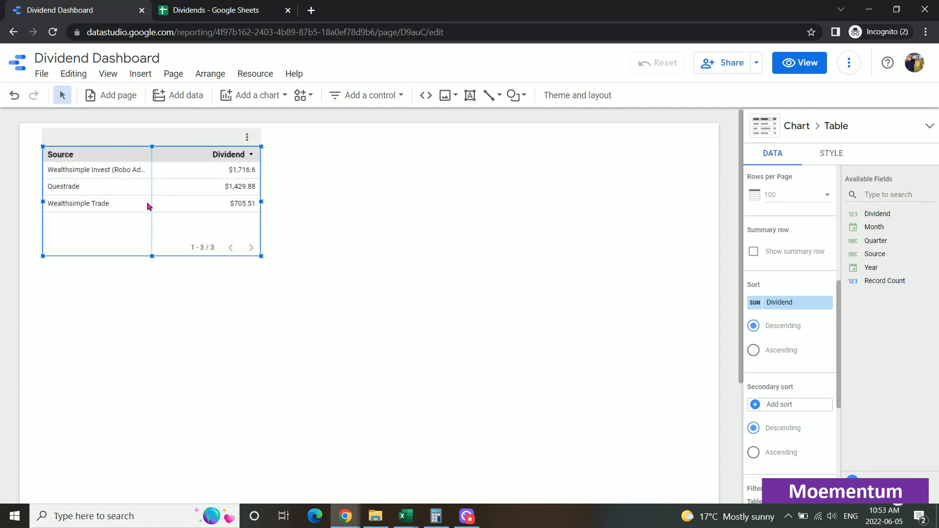
pyautogui.moveTo(151, 205); pyautogui.dragTo(170, 209)
pyautogui.click(357, 208)
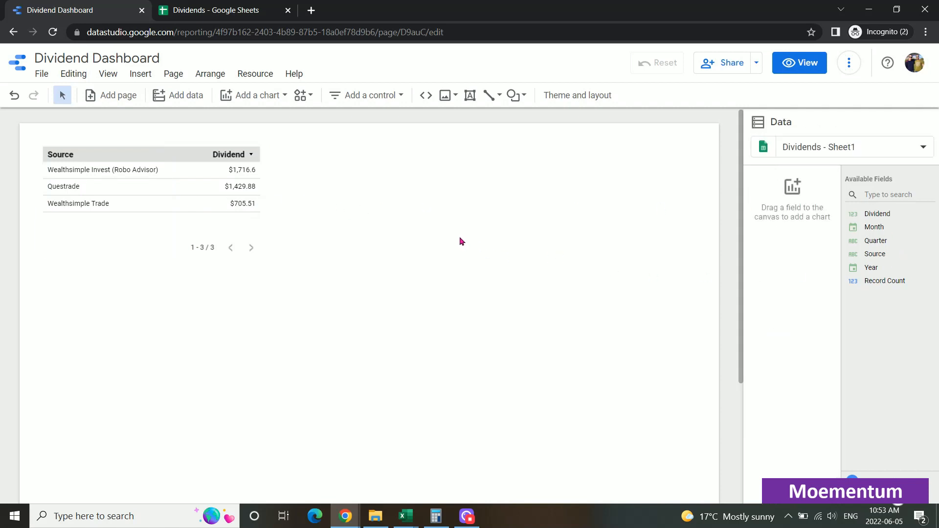
# Add a pie chart beside the table and set its dimension to Quarter
pyautogui.click(256, 98)
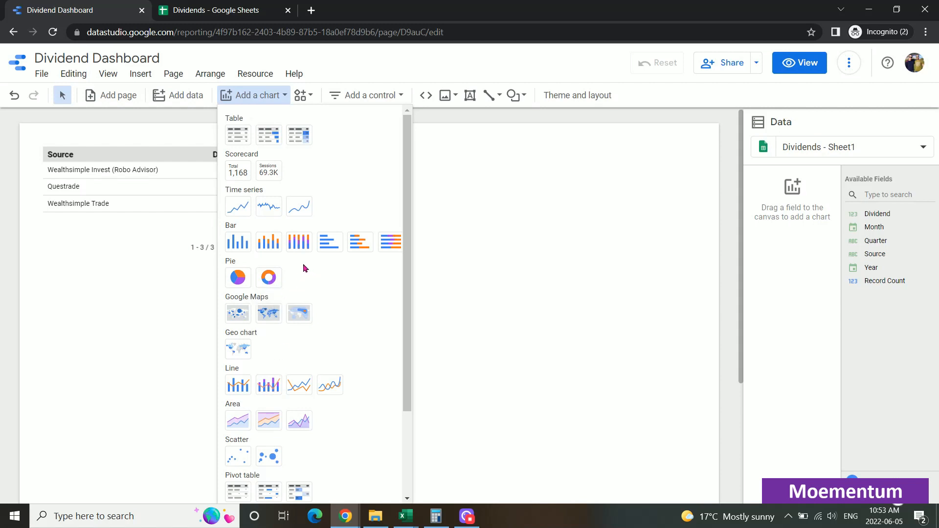
pyautogui.click(240, 277)
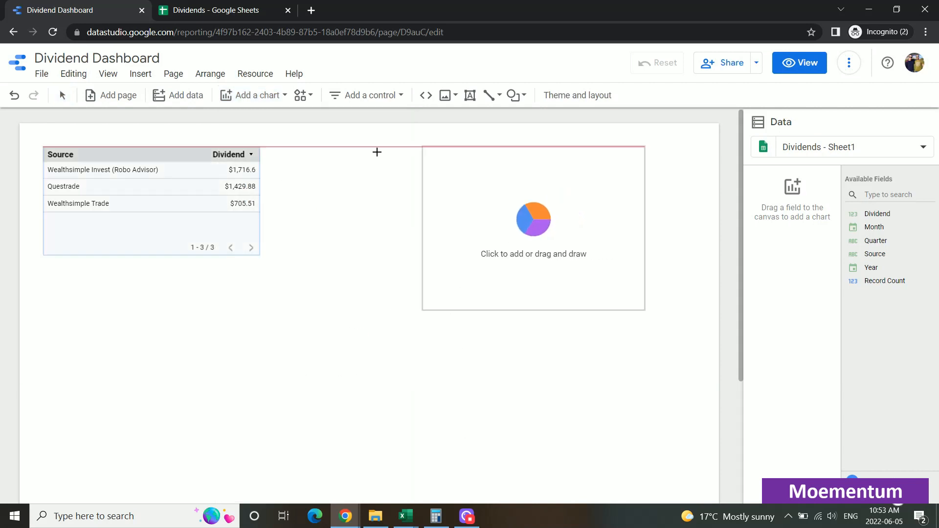
pyautogui.click(285, 146)
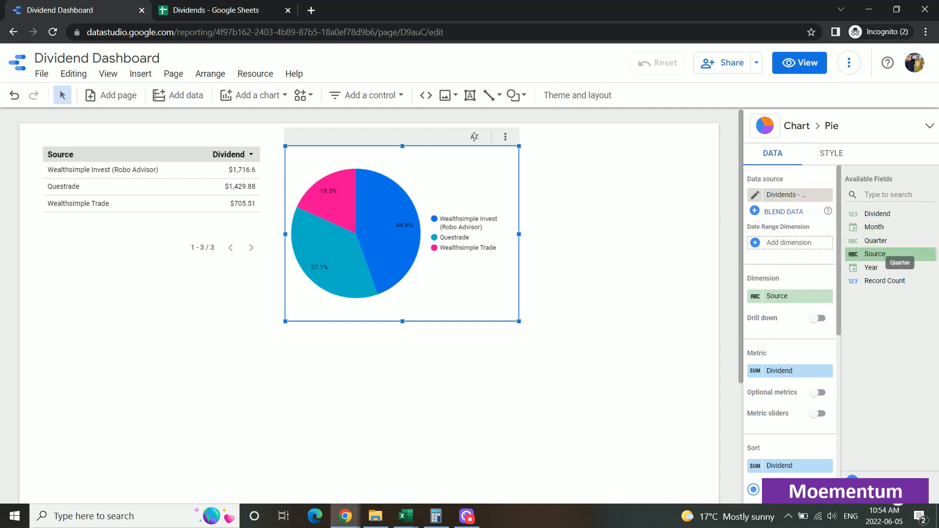
pyautogui.click(793, 297)
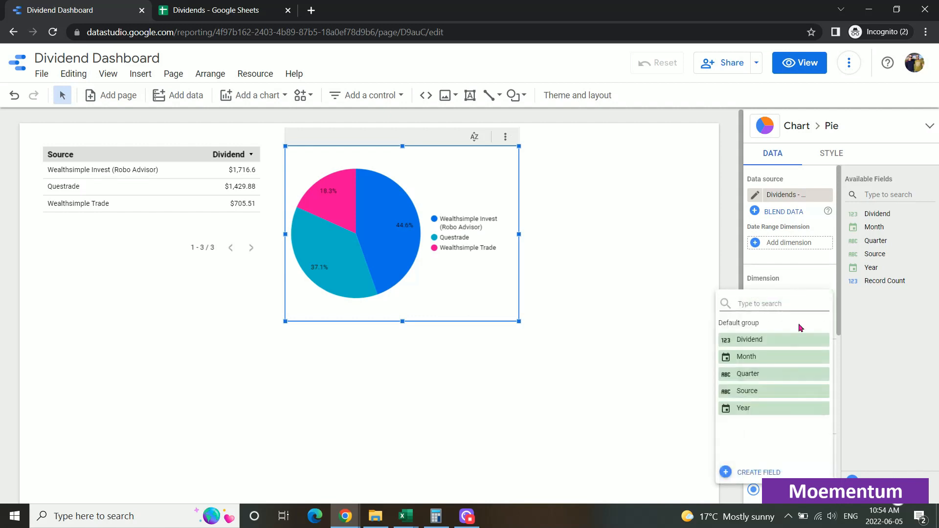
pyautogui.click(769, 374)
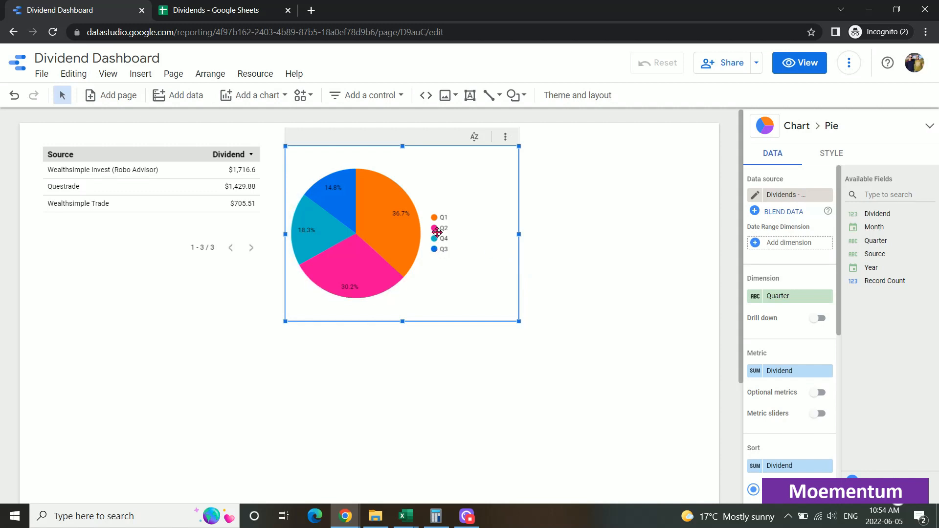
# Inspect the pie chart's quarter slices and resize the chart to be slightly wider and shorter
pyautogui.moveTo(398, 211)
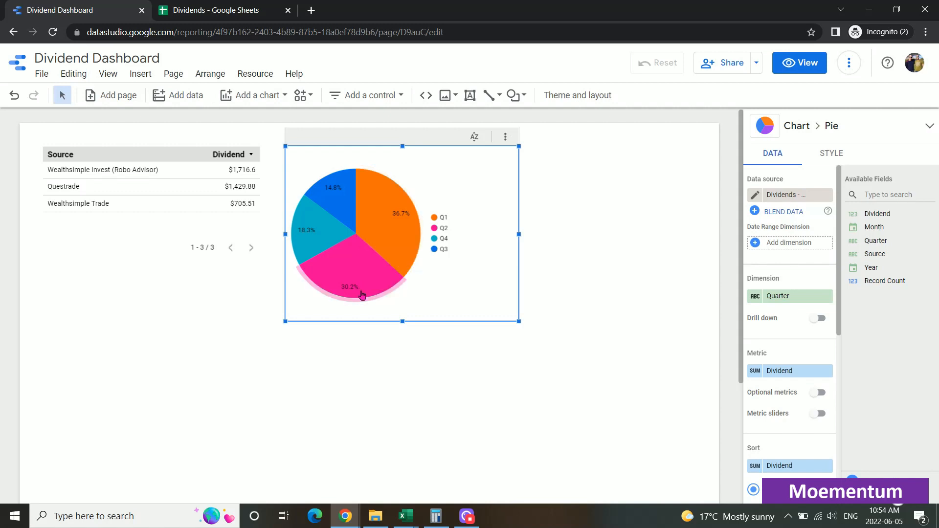
pyautogui.moveTo(364, 273)
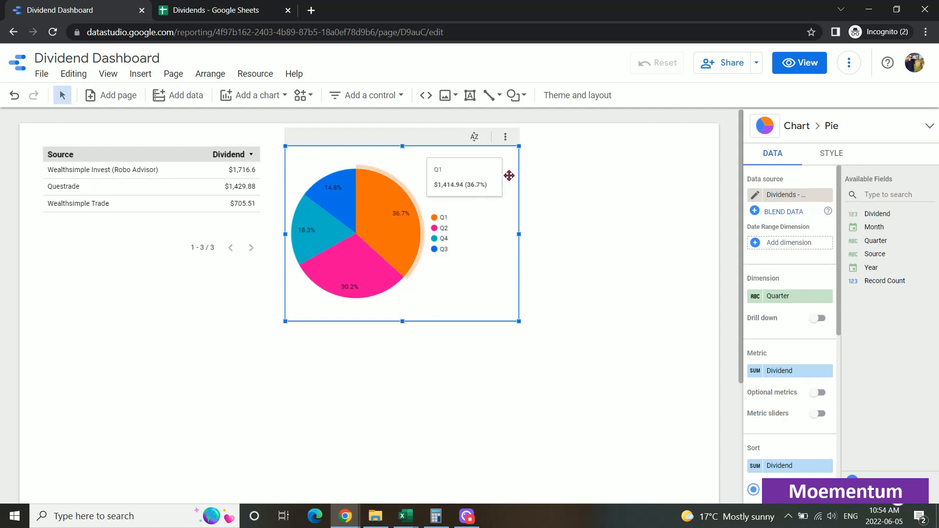
pyautogui.moveTo(519, 321); pyautogui.dragTo(531, 301)
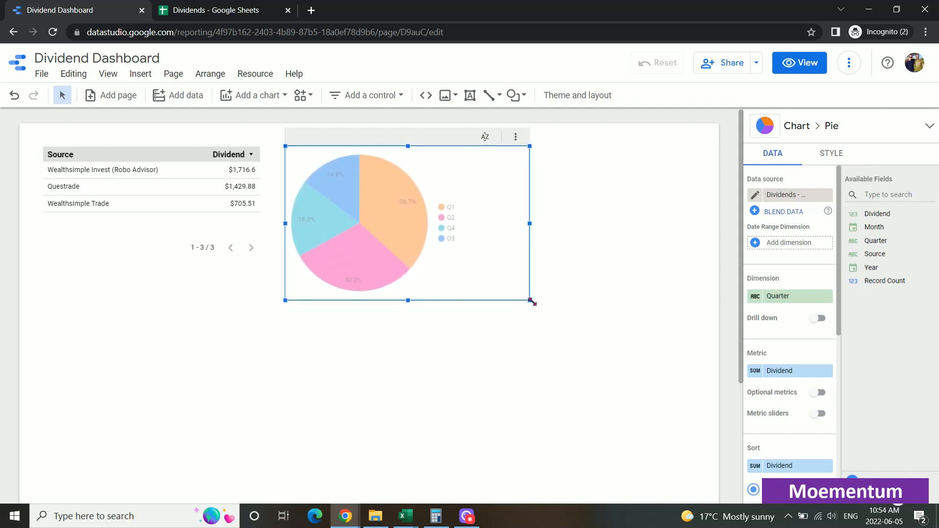
pyautogui.click(617, 221)
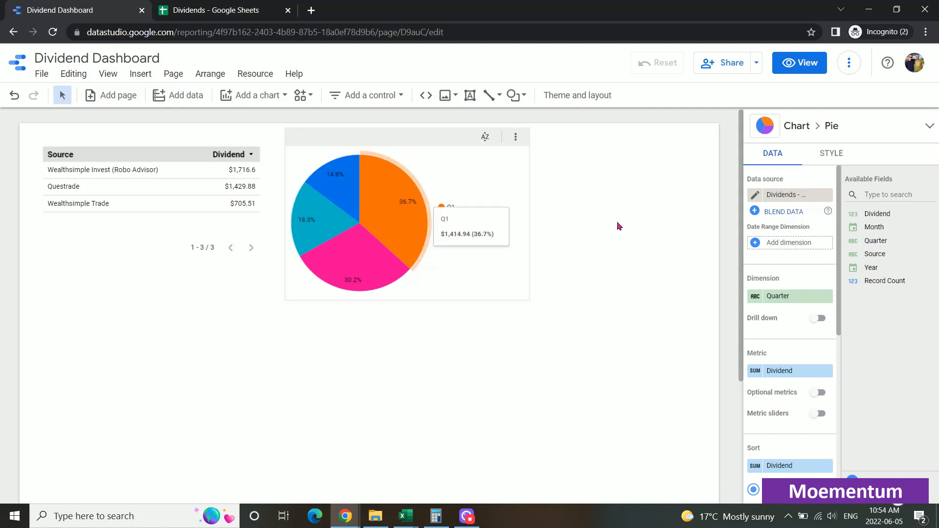
# Add a drop-down list control to the right of the pie chart, near the top of the page
pyautogui.click(357, 97)
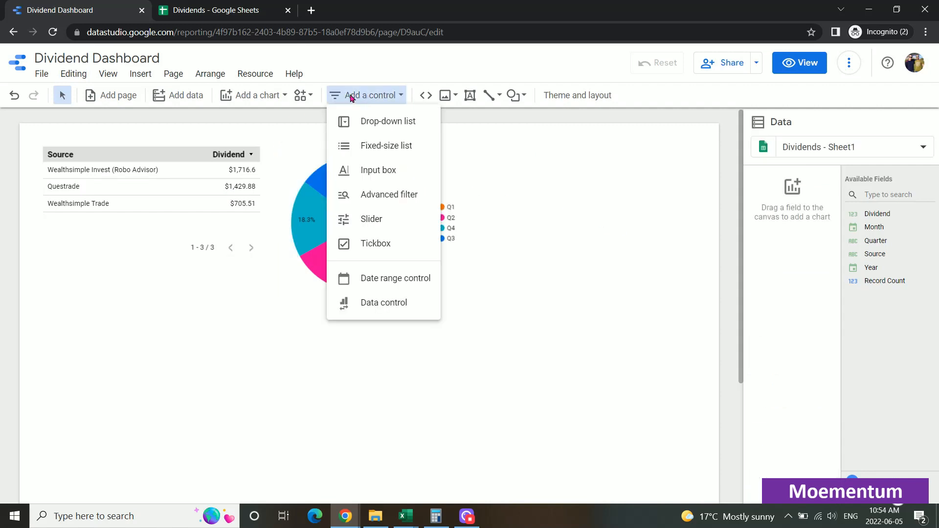
pyautogui.click(418, 123)
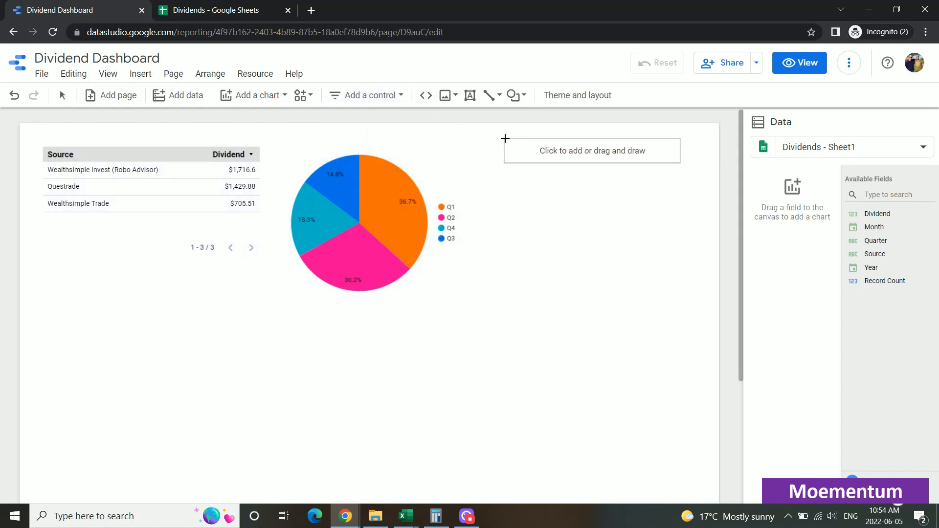
pyautogui.click(530, 133)
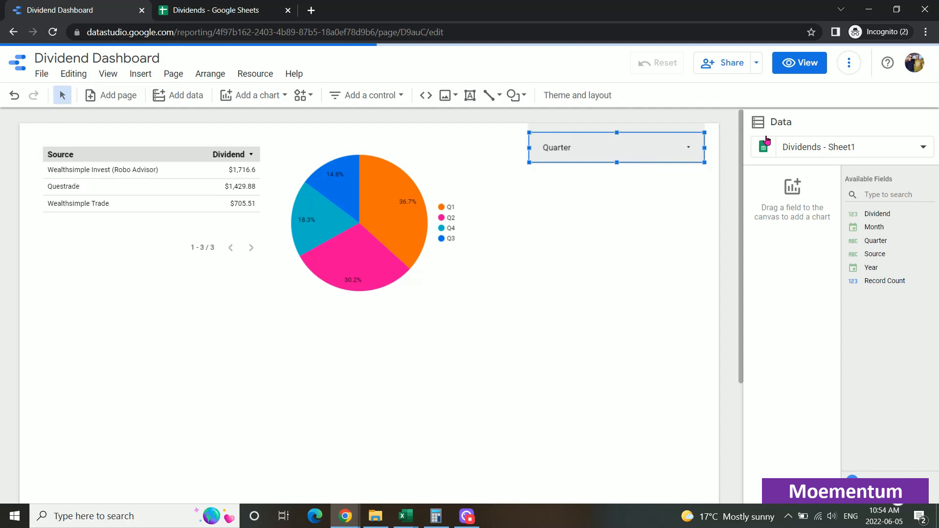
# Set the drop-down list's control field to Year and check the options it offers
pyautogui.click(667, 157)
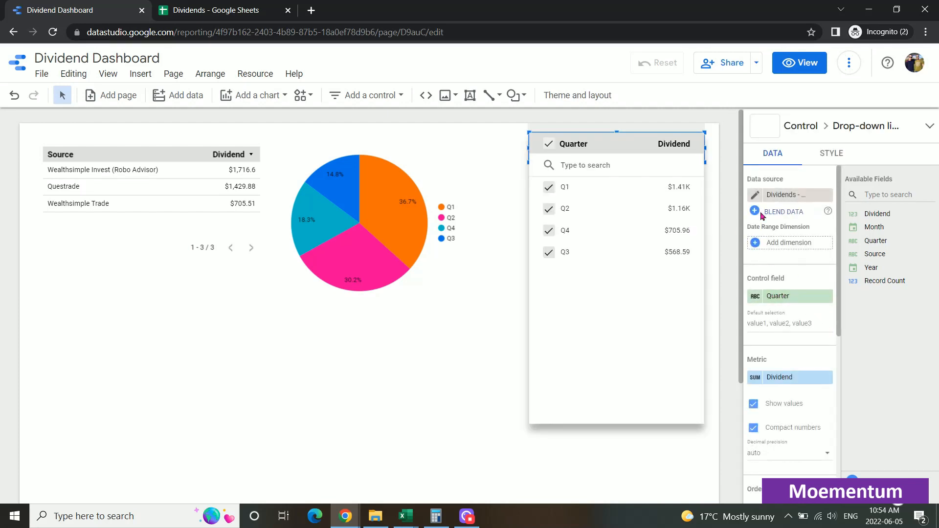
pyautogui.click(793, 297)
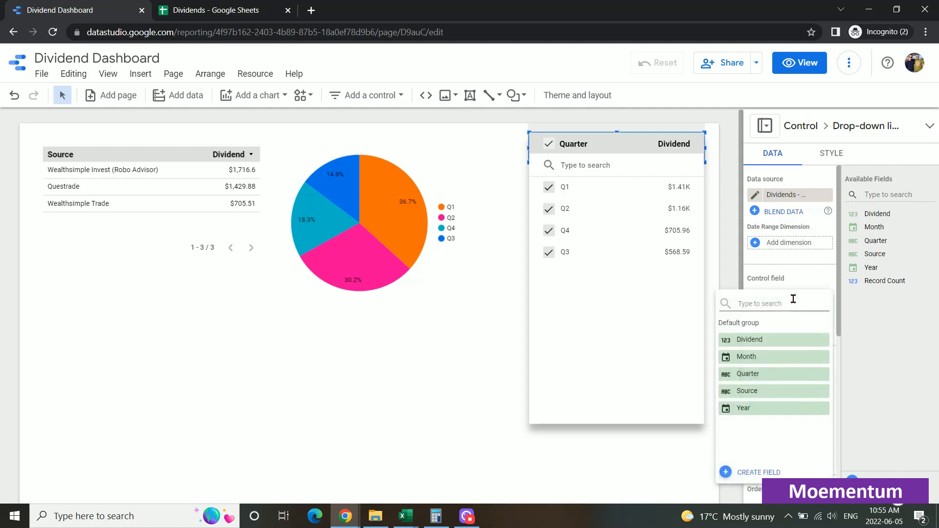
pyautogui.click(757, 413)
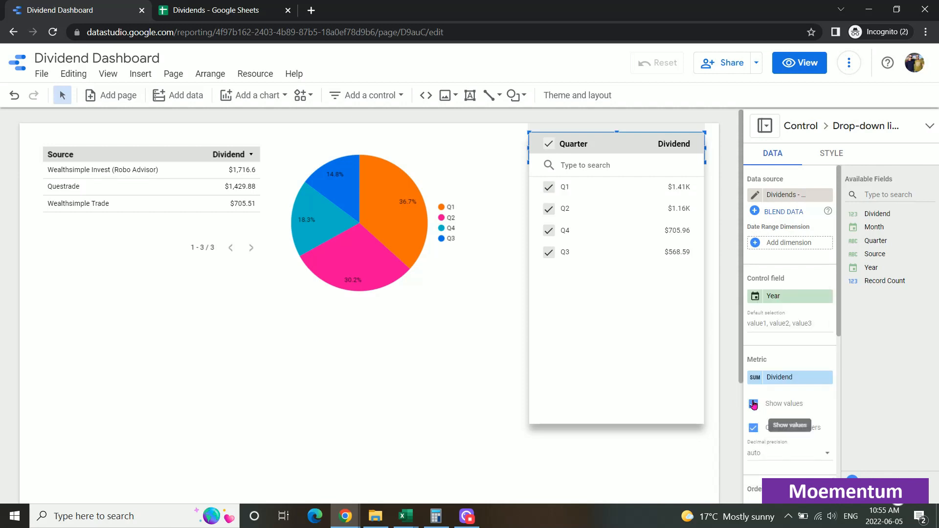
pyautogui.click(477, 335)
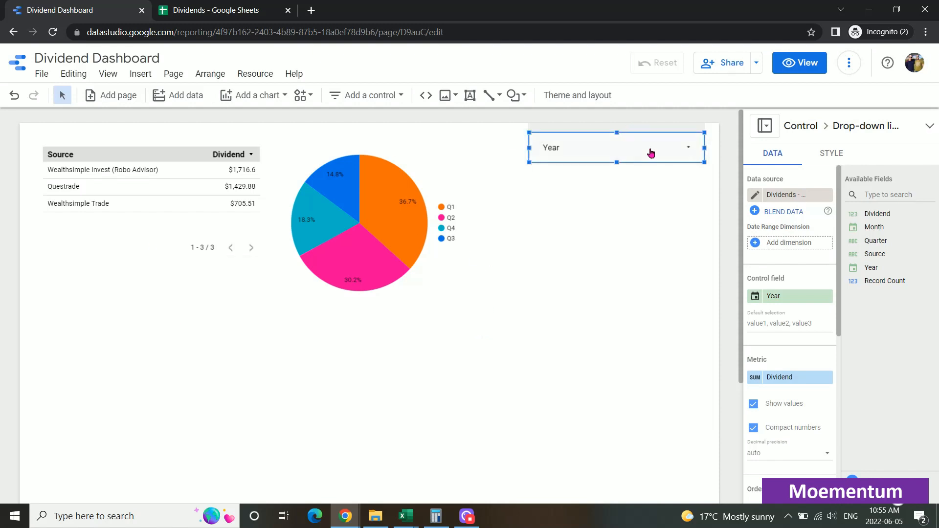
pyautogui.click(688, 152)
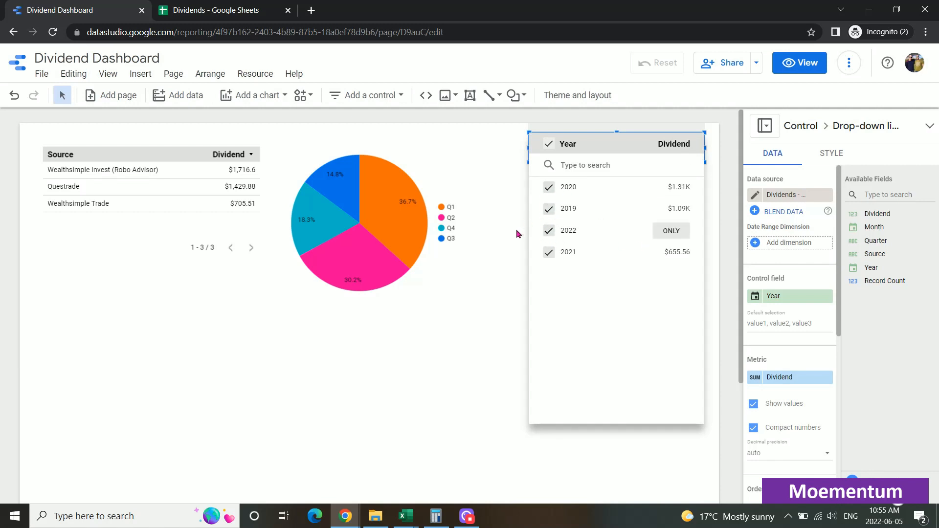
pyautogui.click(505, 220)
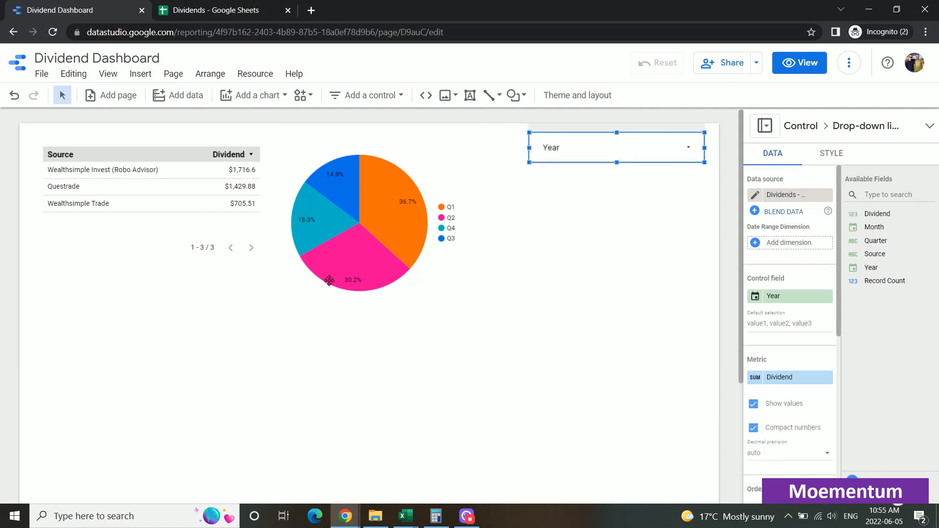
# Test the Year filter in view mode with only 2020 and only 2019, restoring all years before returning to editing
pyautogui.click(798, 69)
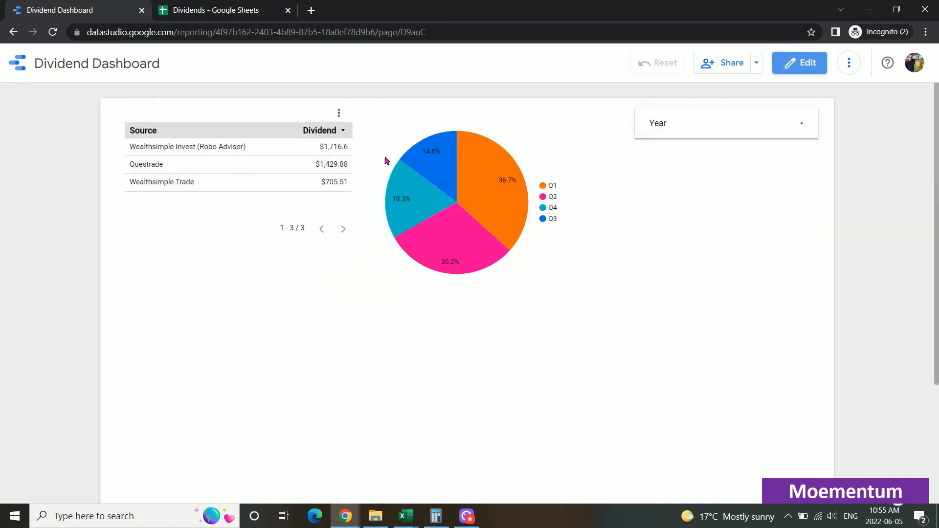
pyautogui.click(800, 123)
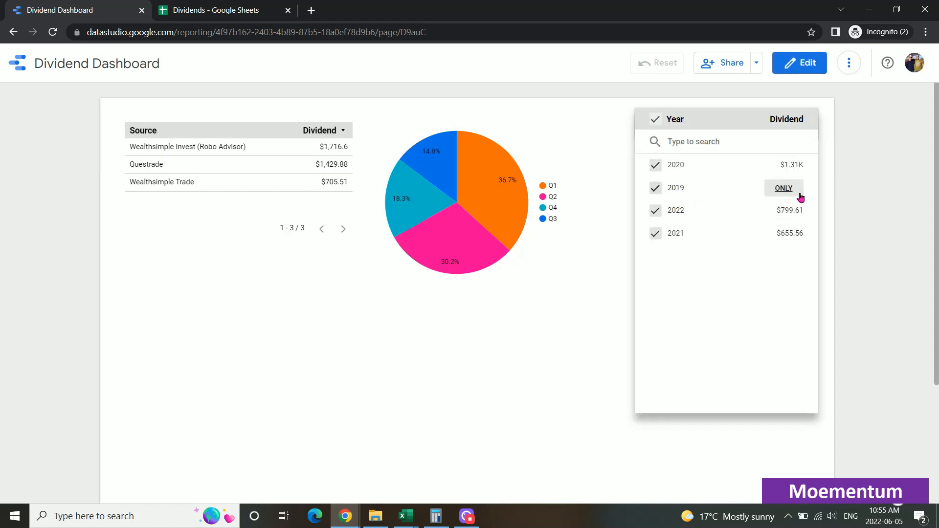
pyautogui.click(786, 168)
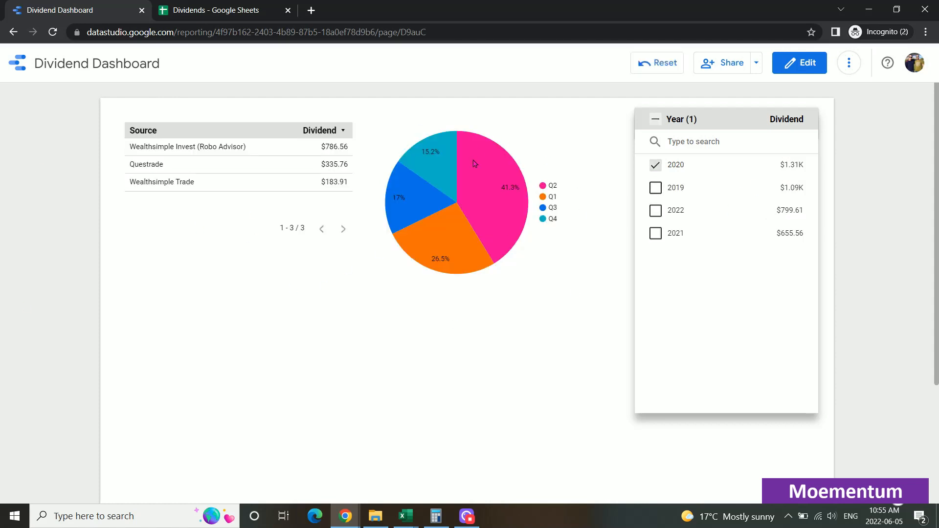
pyautogui.click(784, 191)
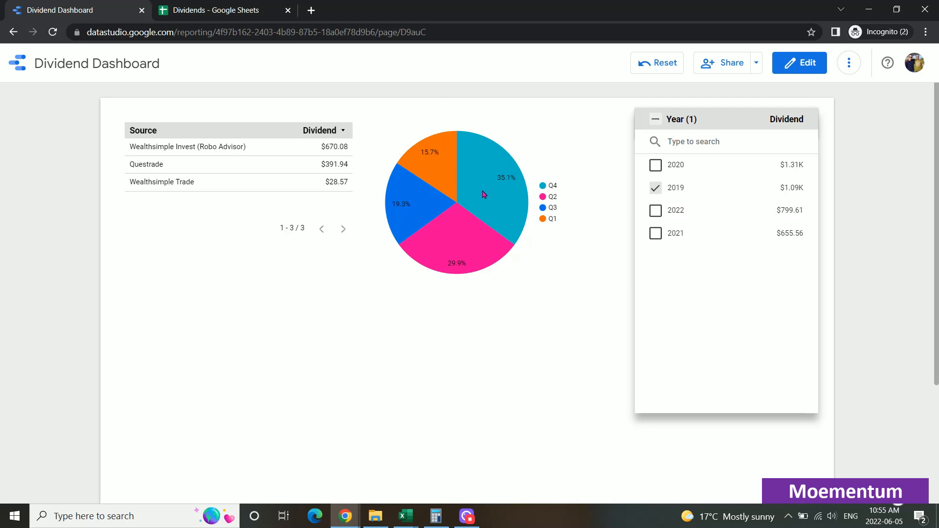
pyautogui.click(555, 223)
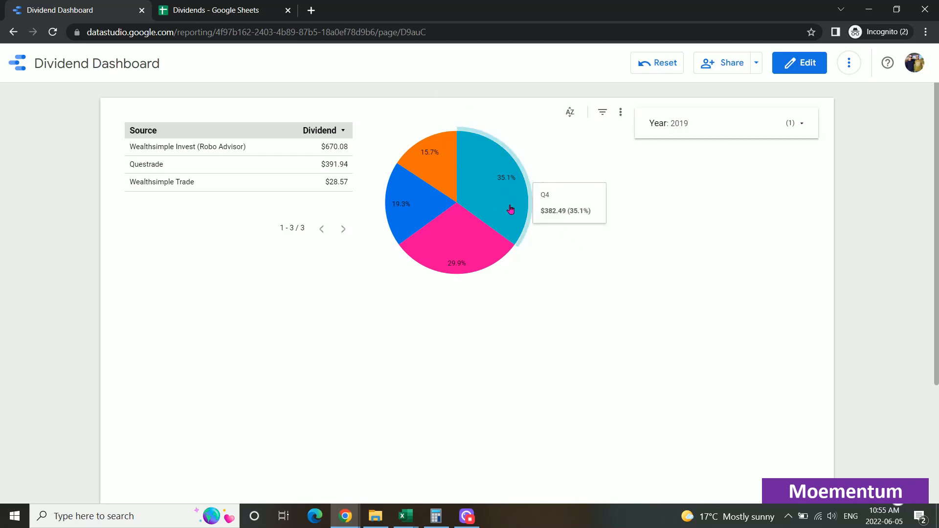
pyautogui.click(799, 134)
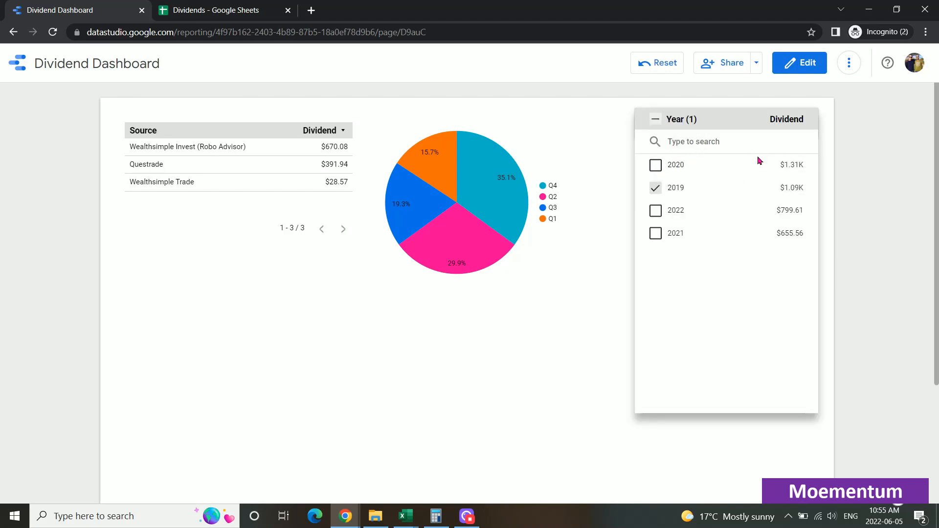
pyautogui.moveTo(781, 193)
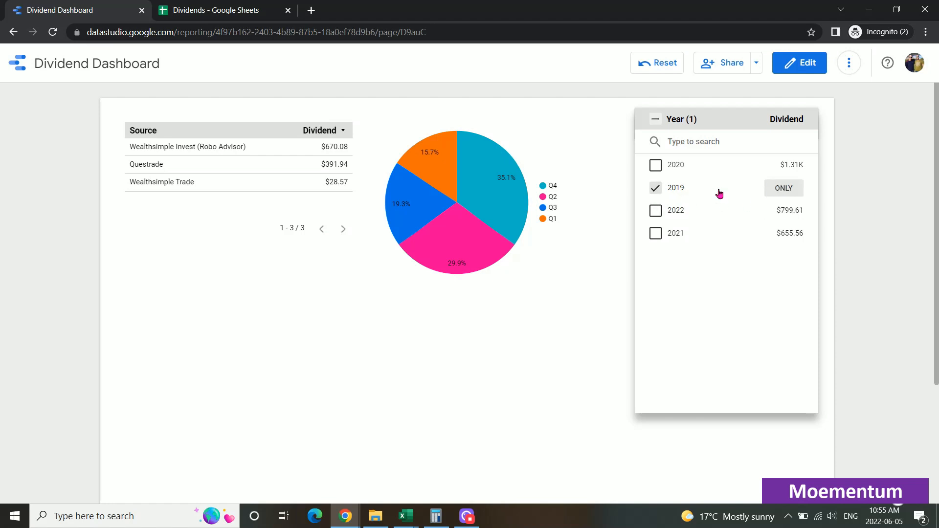
pyautogui.click(654, 190)
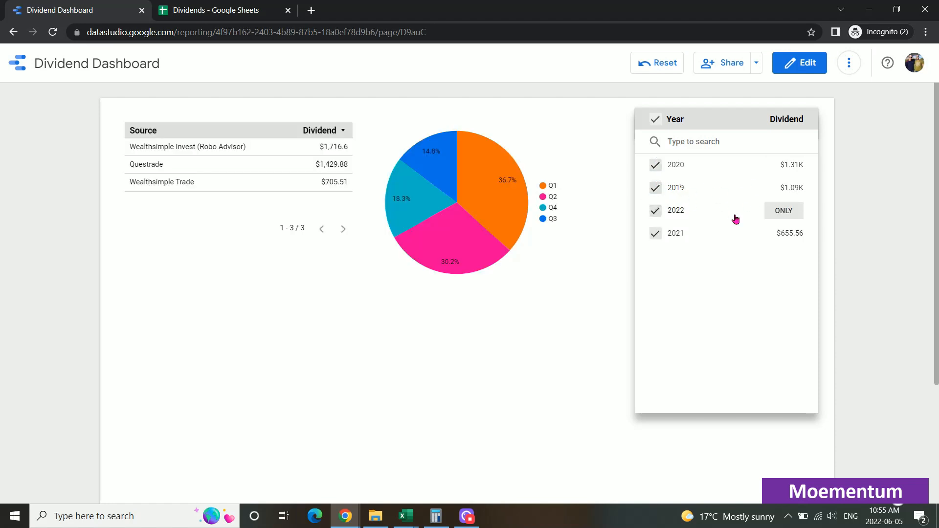
pyautogui.click(795, 69)
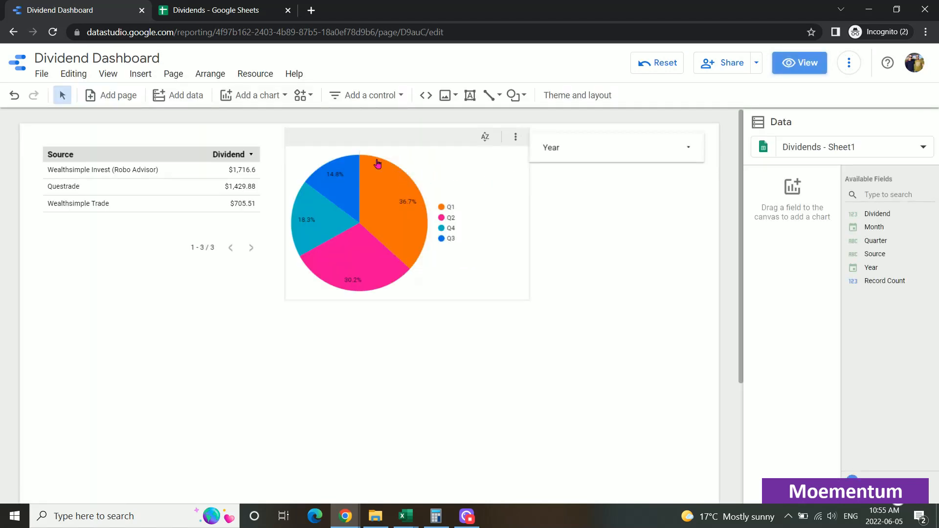
# Add a text box above the source table reading "Overall Dividend Amounts"
pyautogui.click(218, 216)
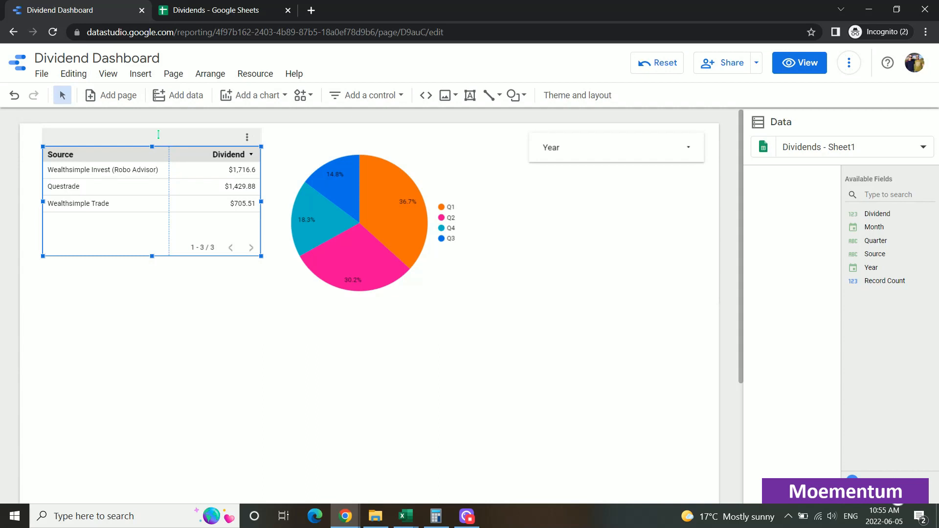
pyautogui.click(135, 144)
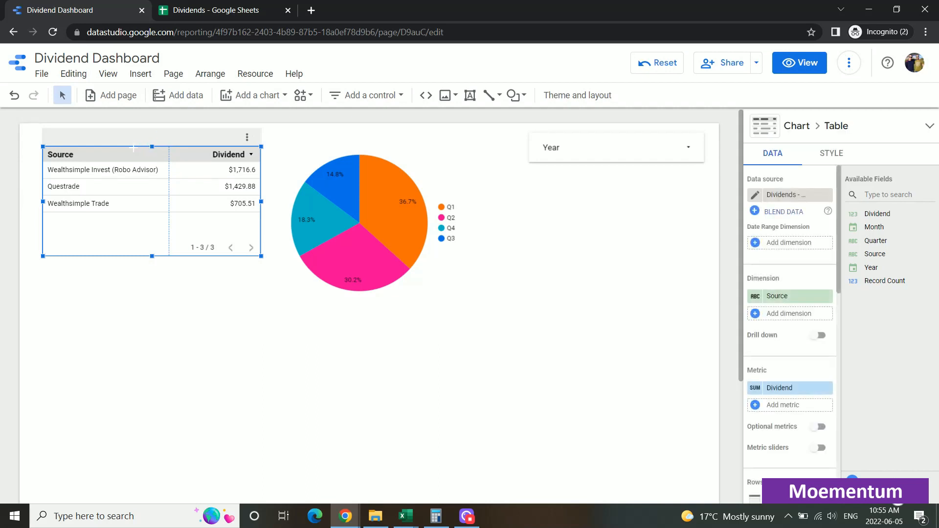
pyautogui.click(275, 301)
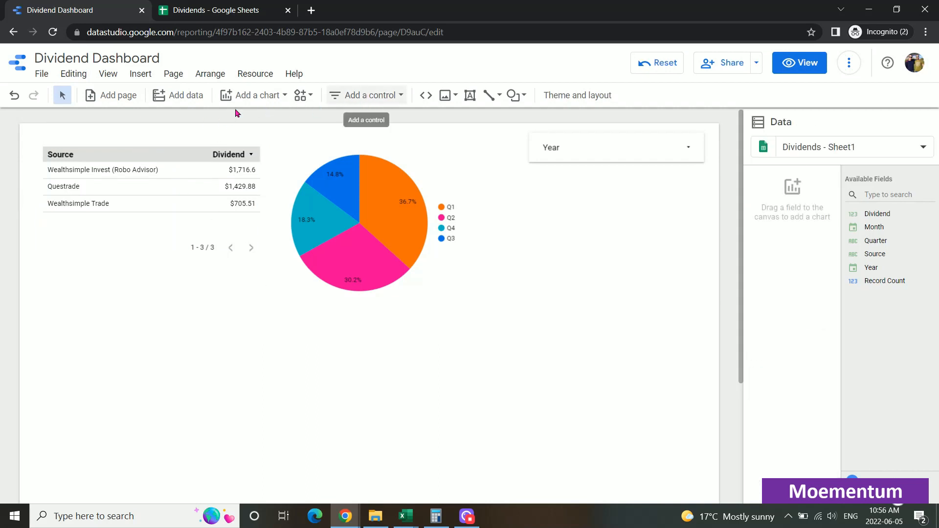
pyautogui.click(473, 102)
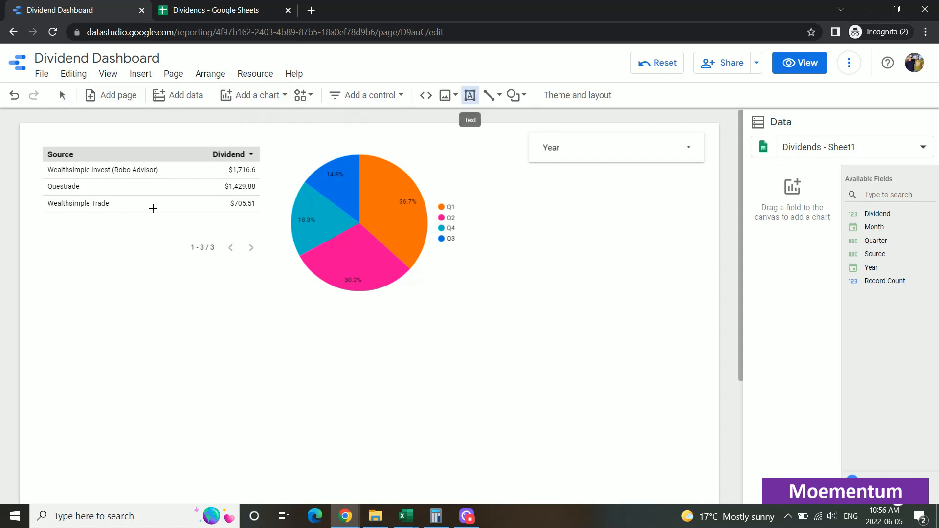
pyautogui.moveTo(44, 133); pyautogui.dragTo(245, 145)
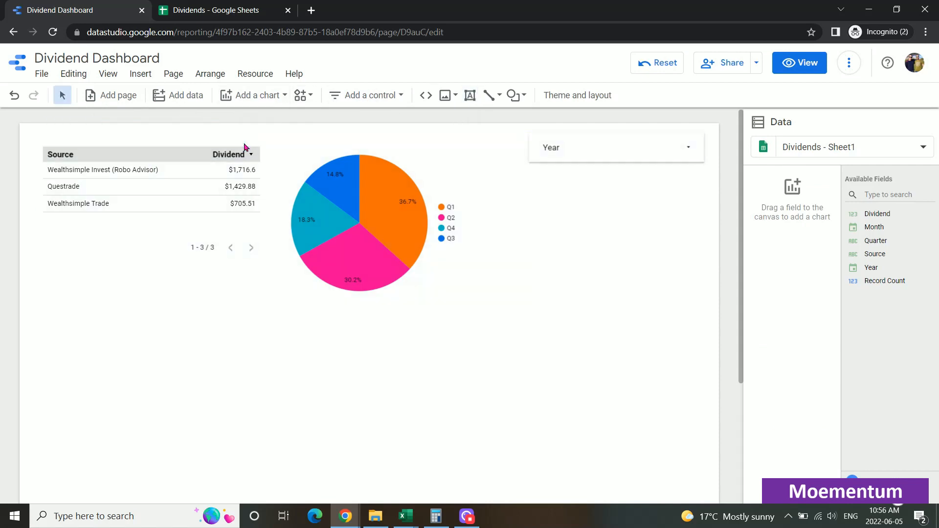
pyautogui.write('Dividend Am')
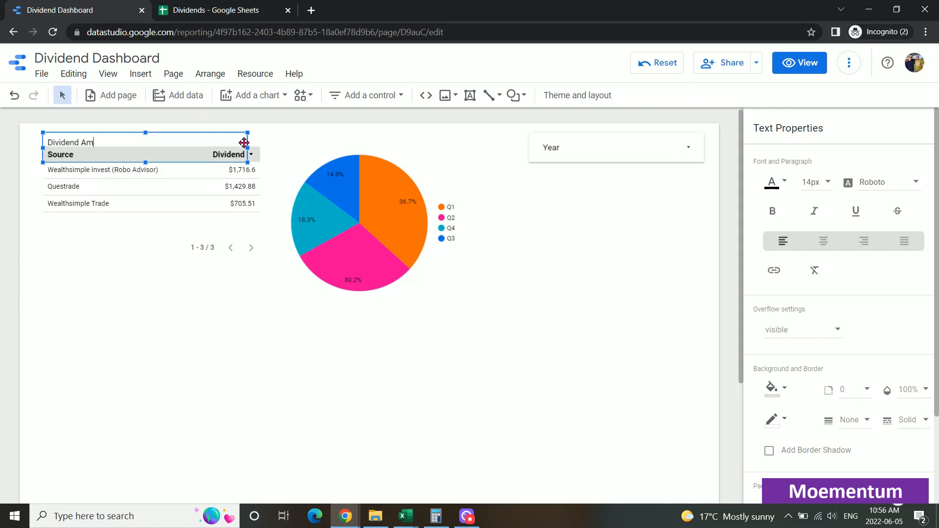
pyautogui.write('Overall')
# Make the table title bold and centred, and move the table down with the title just above it
pyautogui.hotkey('ctrl', 'a')
pyautogui.click(772, 210)
pyautogui.click(823, 240)
pyautogui.moveTo(189, 166); pyautogui.dragTo(227, 174)
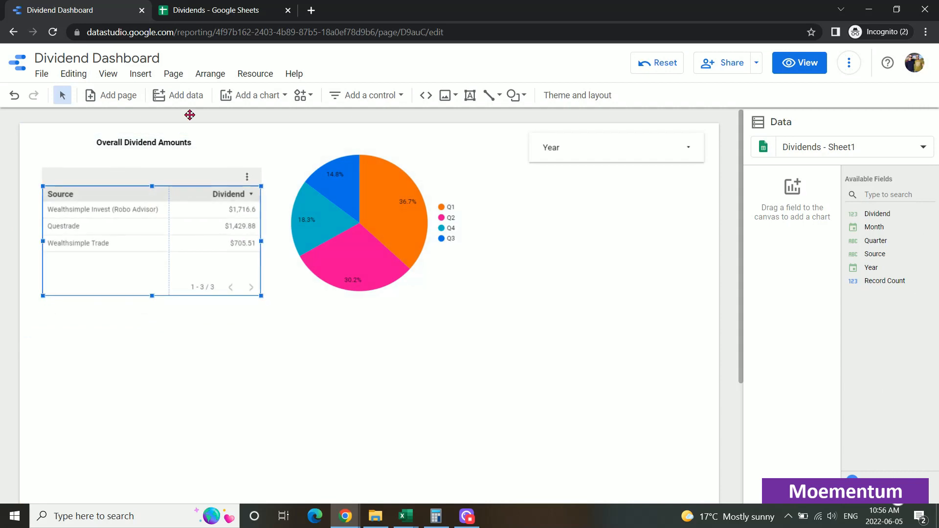
pyautogui.click(159, 142)
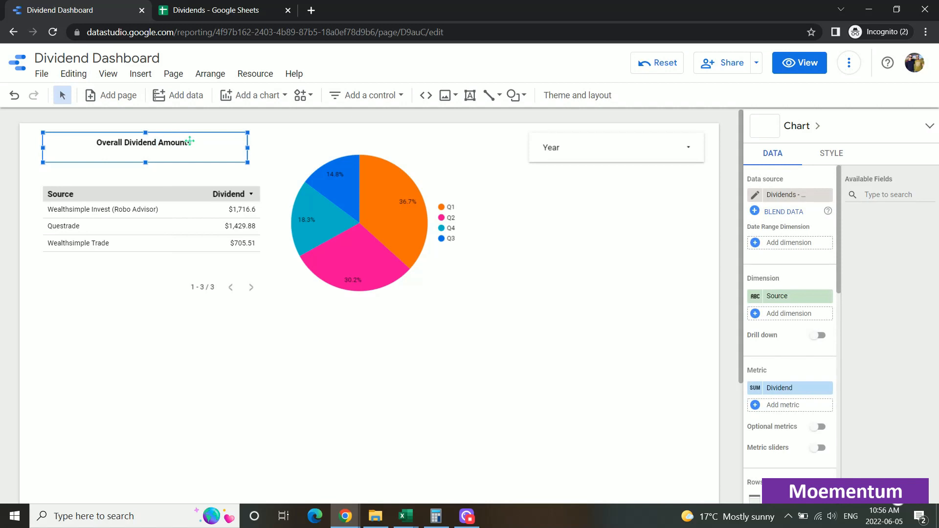
# Open the report's theme and layout settings
pyautogui.rightClick(652, 258)
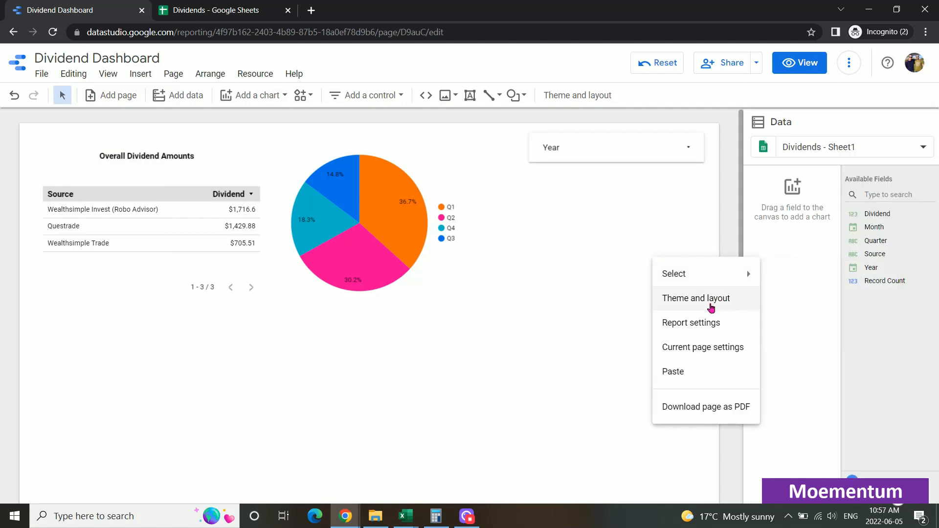
pyautogui.click(710, 302)
pyautogui.click(710, 304)
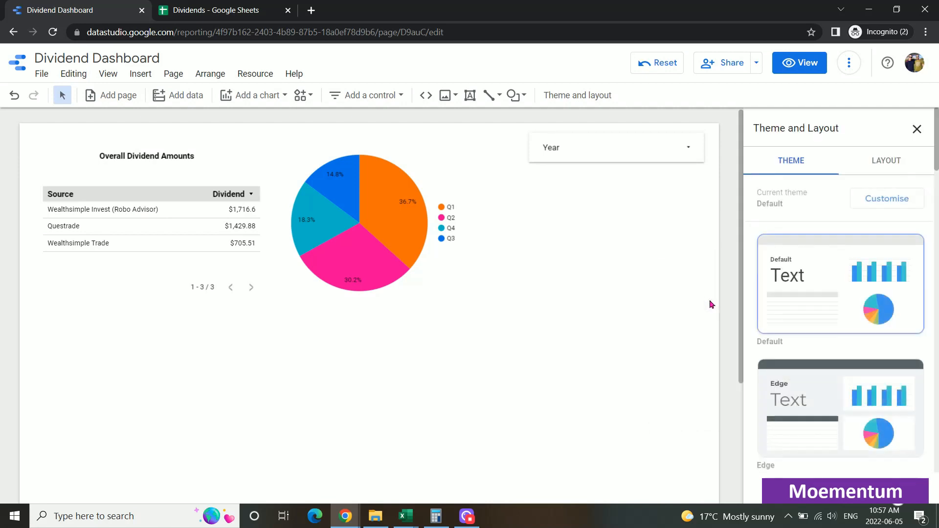
# Try the Constellation, Groovy, Insight, Harvest and Pop! themes on the report
pyautogui.scroll(-3, 911, 310)
pyautogui.scroll(-2, 912, 310)
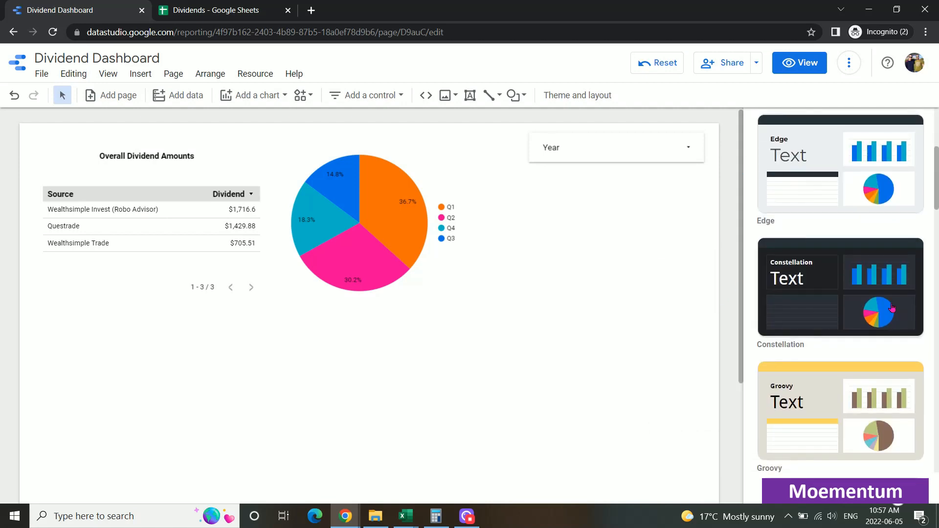
pyautogui.click(830, 302)
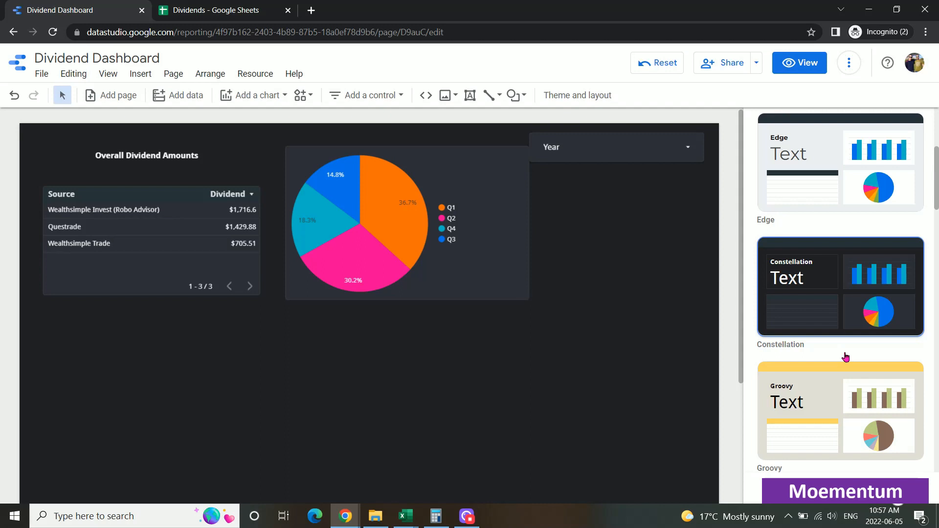
pyautogui.click(823, 405)
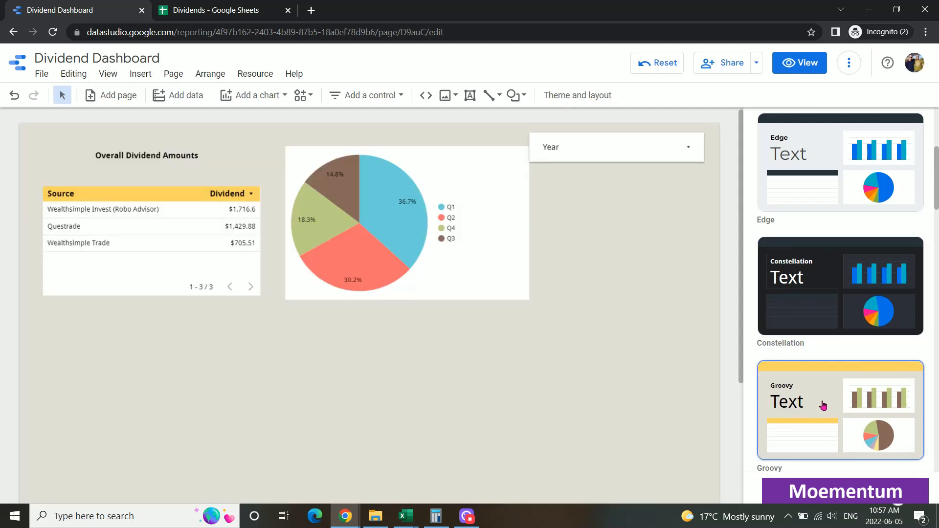
pyautogui.scroll(-3, 823, 406)
pyautogui.click(812, 389)
pyautogui.scroll(-7, 817, 389)
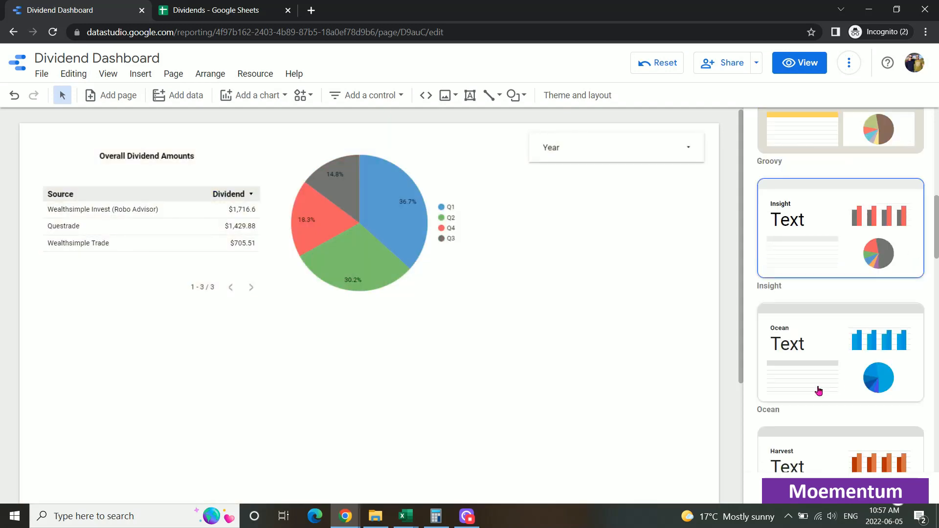
pyautogui.click(846, 328)
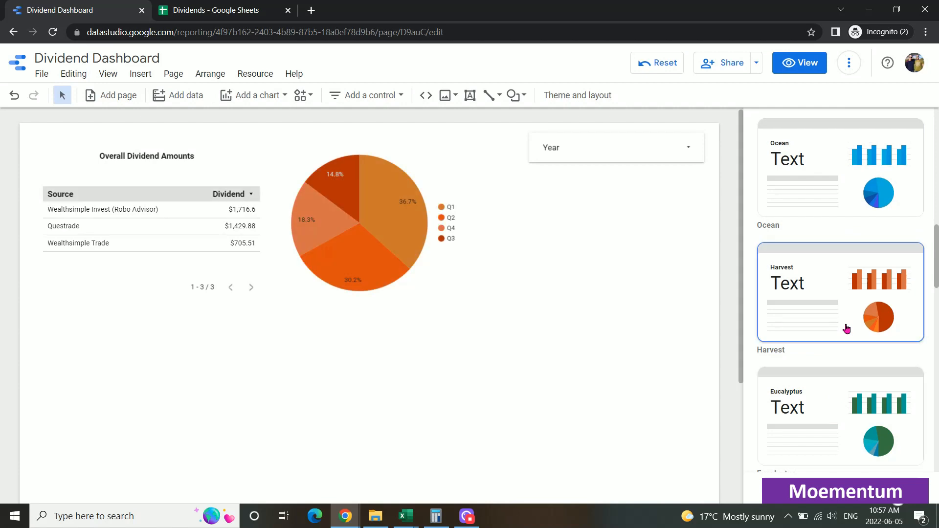
pyautogui.scroll(-3, 851, 391)
pyautogui.click(860, 400)
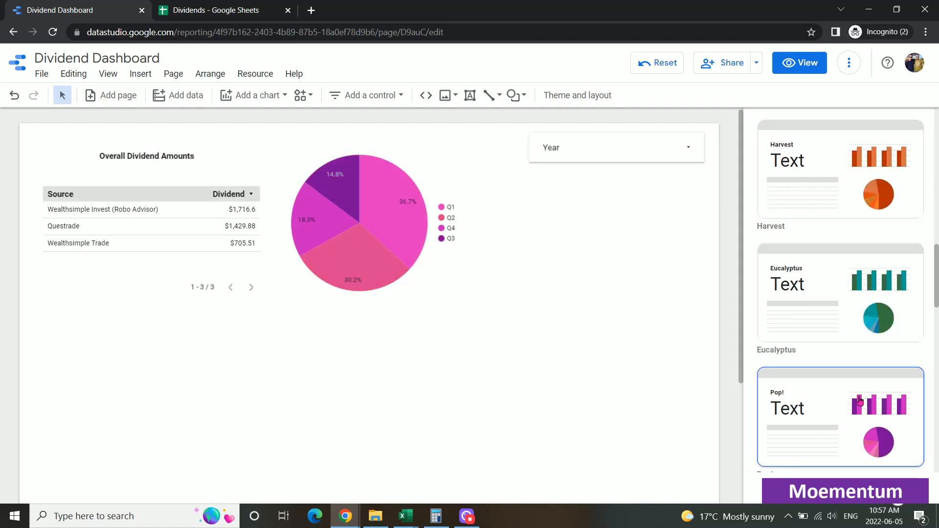
# Review the report's layout options, such as header visibility, navigation type, display mode and canvas size
pyautogui.scroll(10, 862, 401)
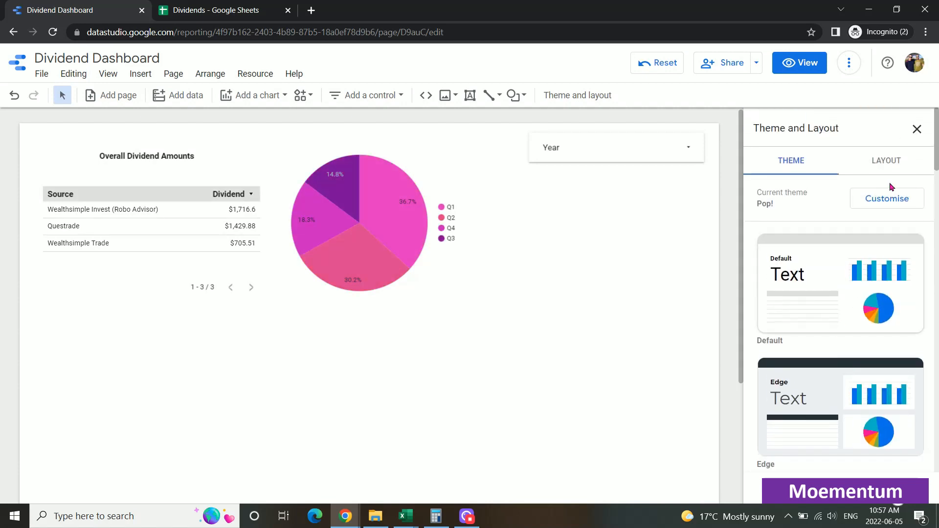
pyautogui.click(885, 162)
pyautogui.scroll(-2, 890, 291)
pyautogui.scroll(2, 830, 196)
pyautogui.scroll(-4, 875, 400)
pyautogui.scroll(5, 850, 384)
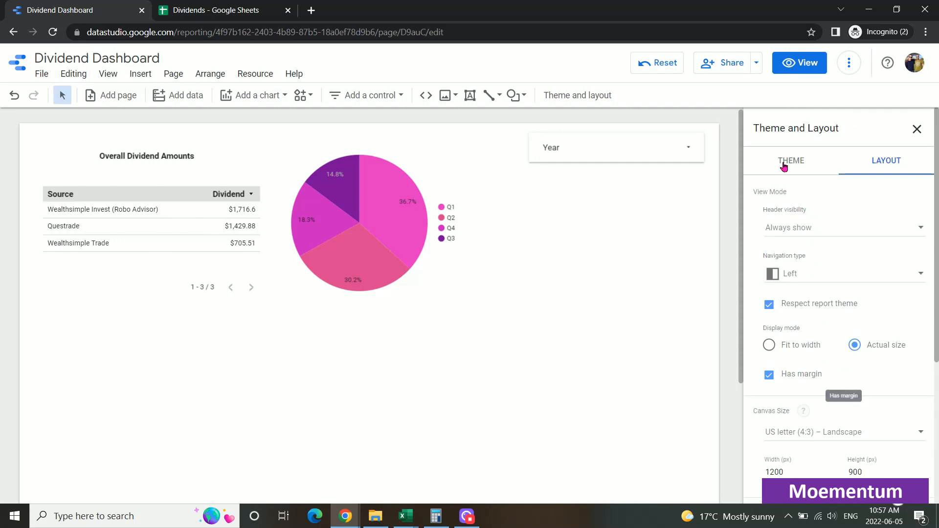
# Apply the Edge theme to the report
pyautogui.click(784, 164)
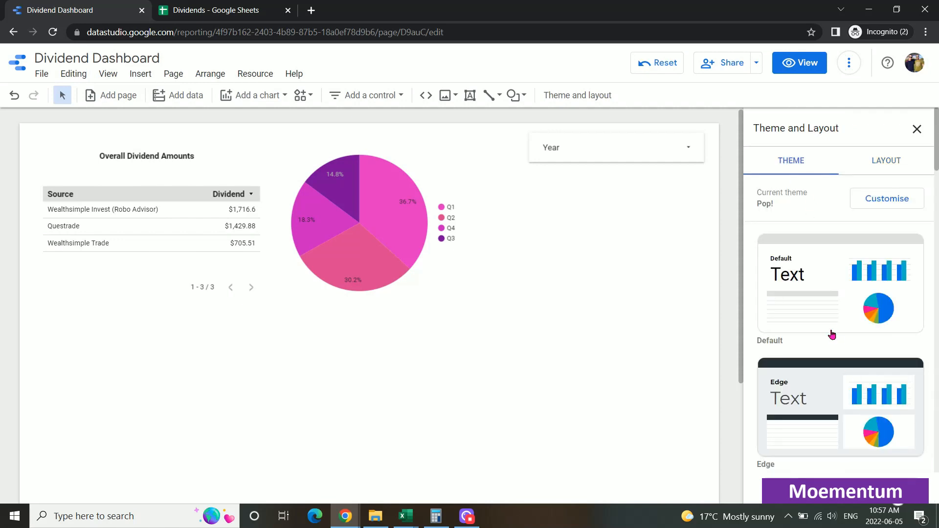
pyautogui.click(889, 400)
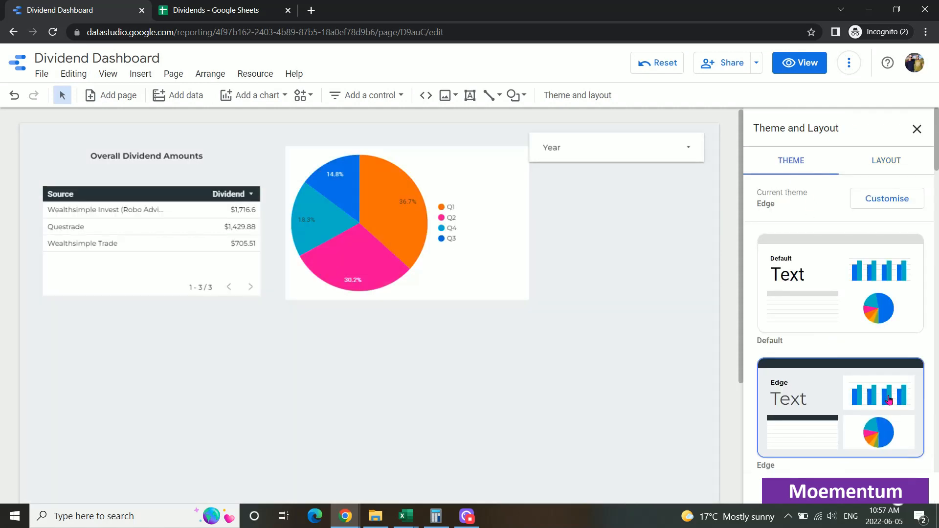
# Check the year options in the Year filter under the new theme and close the list
pyautogui.click(639, 149)
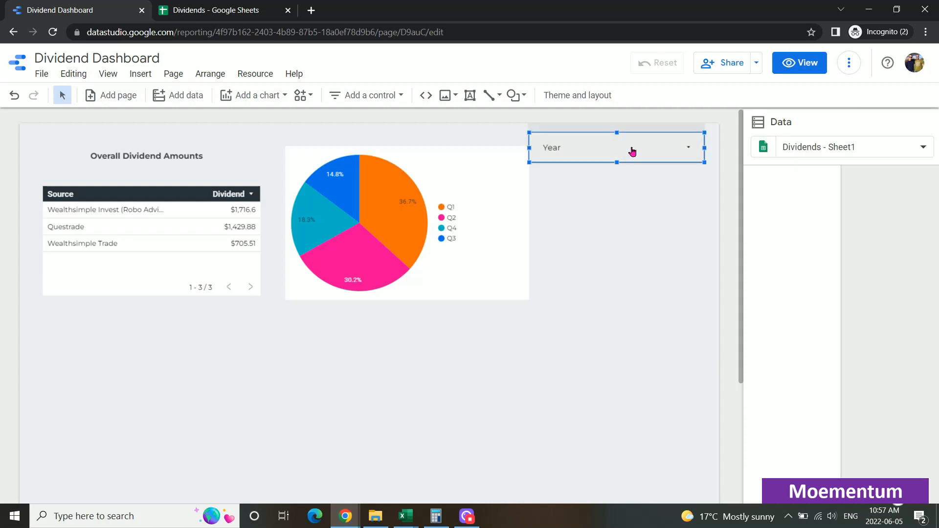
pyautogui.click(617, 153)
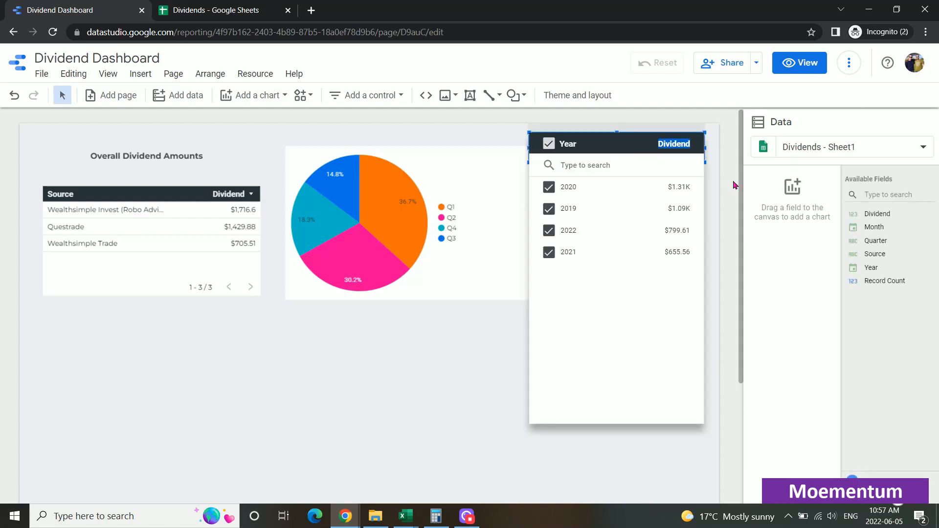
pyautogui.click(733, 185)
# Move the stacked bar chart slightly upward, closer to the table and pie chart
pyautogui.scroll(-1, 441, 141)
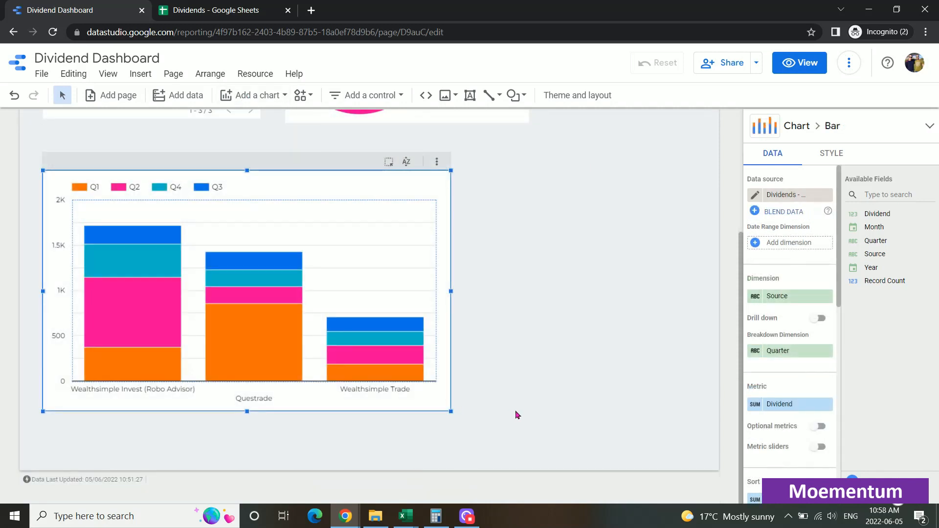
pyautogui.click(517, 414)
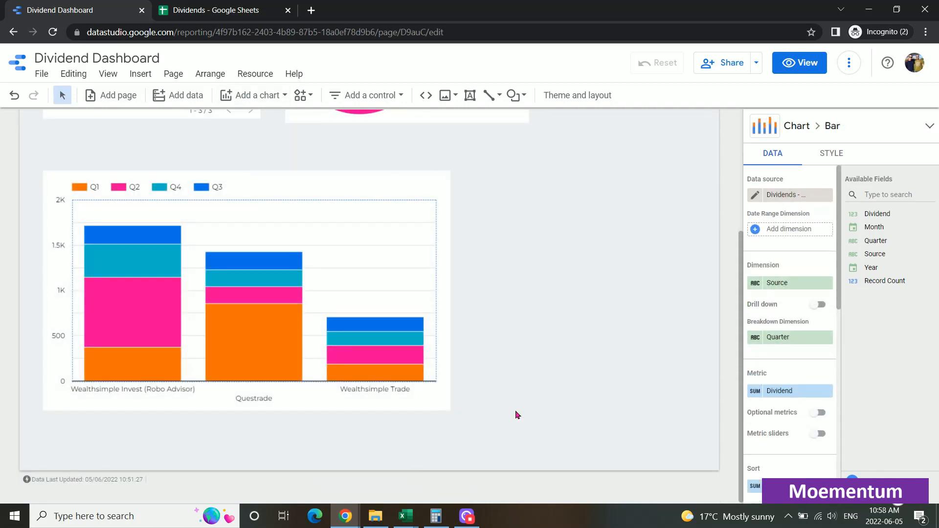
pyautogui.scroll(3, 516, 413)
pyautogui.scroll(-1, 460, 386)
pyautogui.scroll(-1, 460, 387)
pyautogui.click(310, 243)
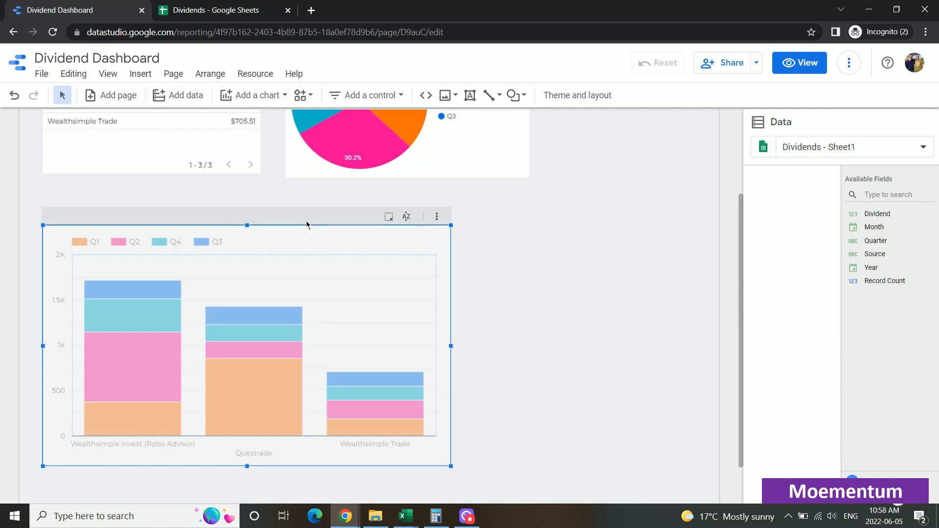
pyautogui.moveTo(305, 216); pyautogui.dragTo(318, 216)
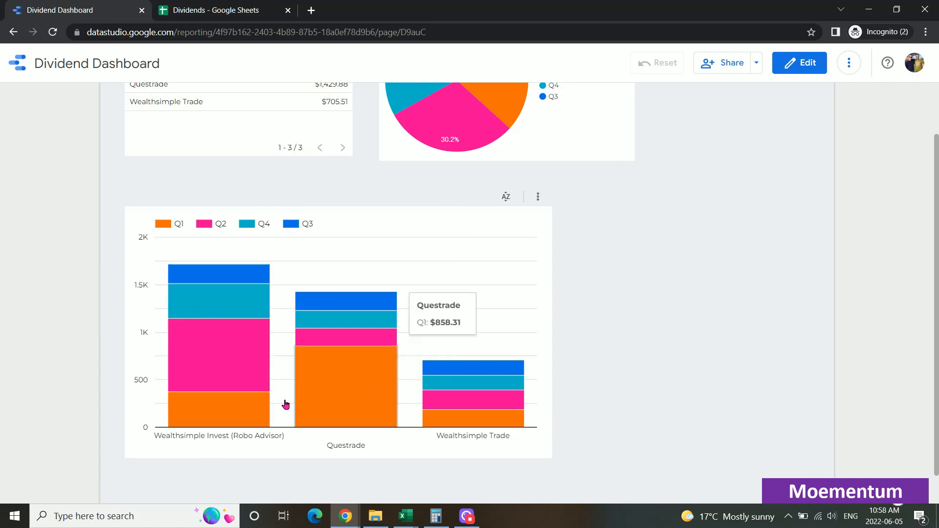
# Review the whole dashboard in view mode and return to editing
pyautogui.scroll(3, 680, 350)
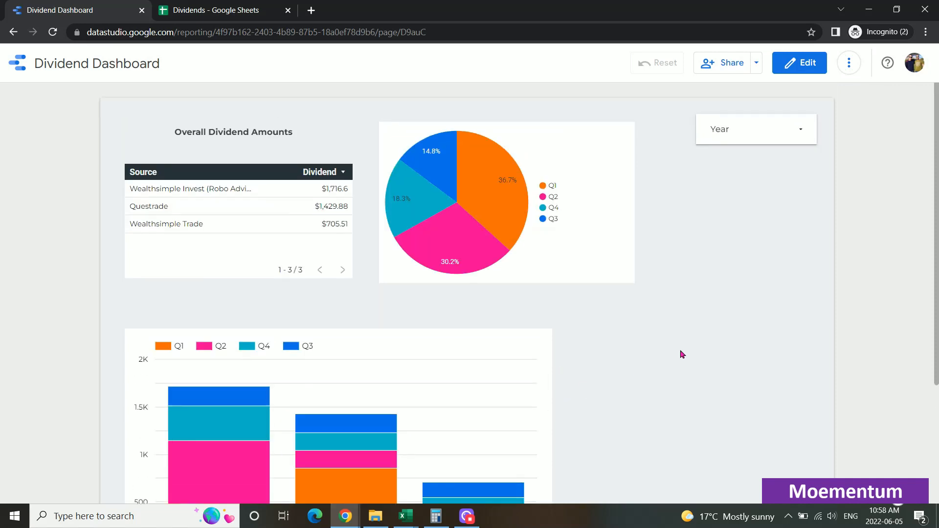
pyautogui.scroll(-3, 682, 352)
pyautogui.scroll(3, 587, 323)
pyautogui.scroll(-3, 401, 248)
pyautogui.click(793, 66)
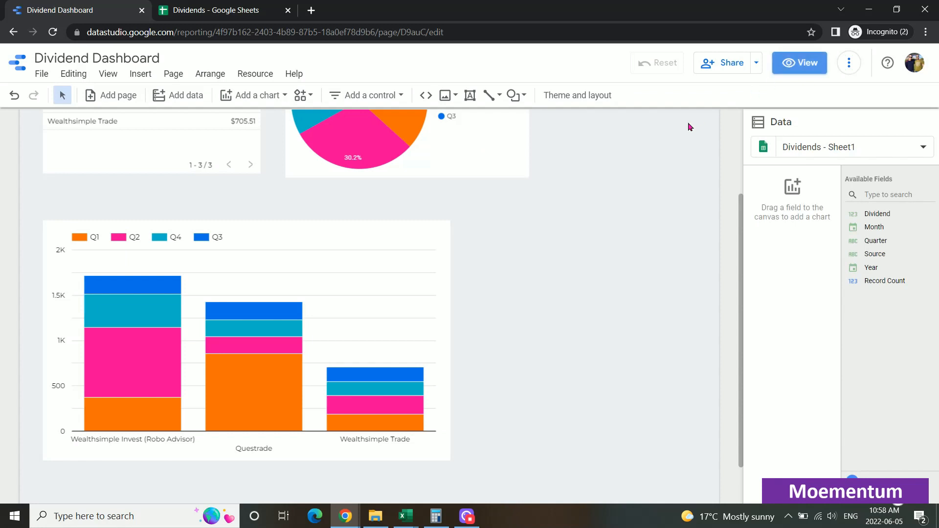
# Set the stacked bar chart's breakdown dimension to Month
pyautogui.click(394, 302)
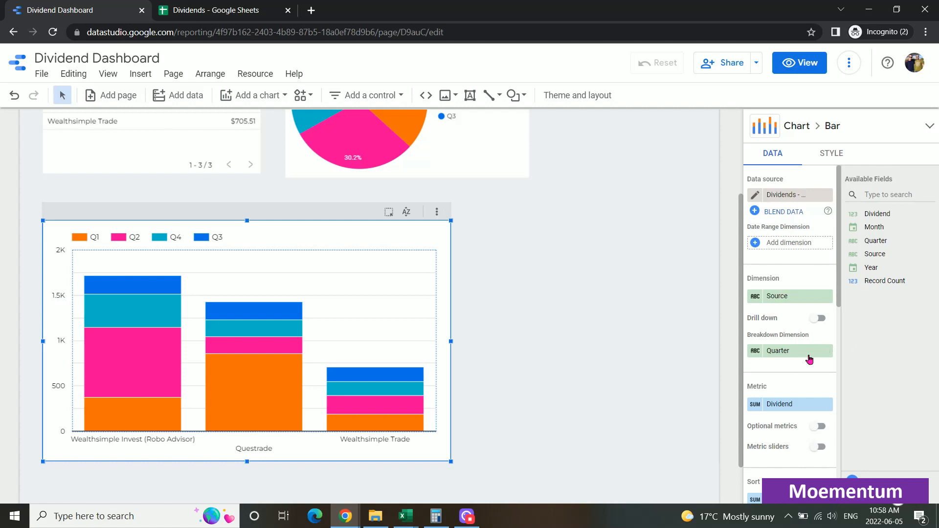
pyautogui.click(792, 356)
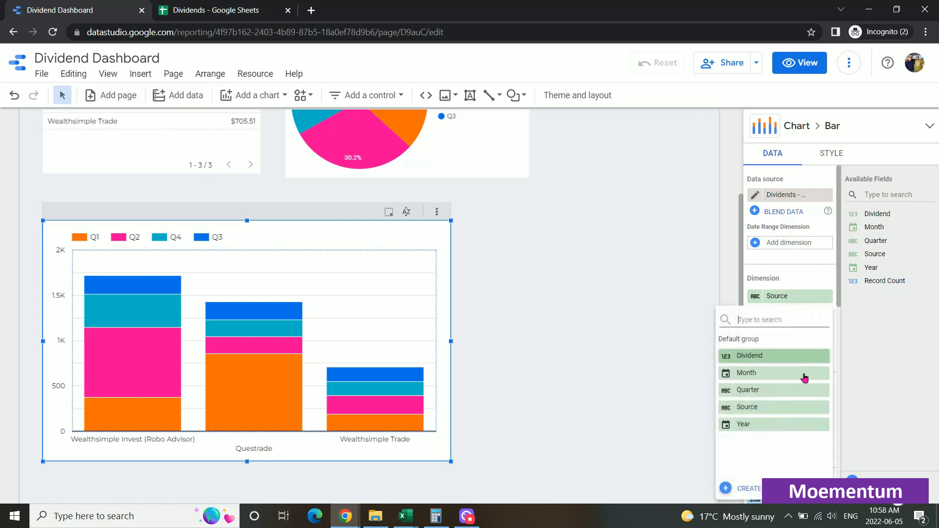
pyautogui.click(761, 382)
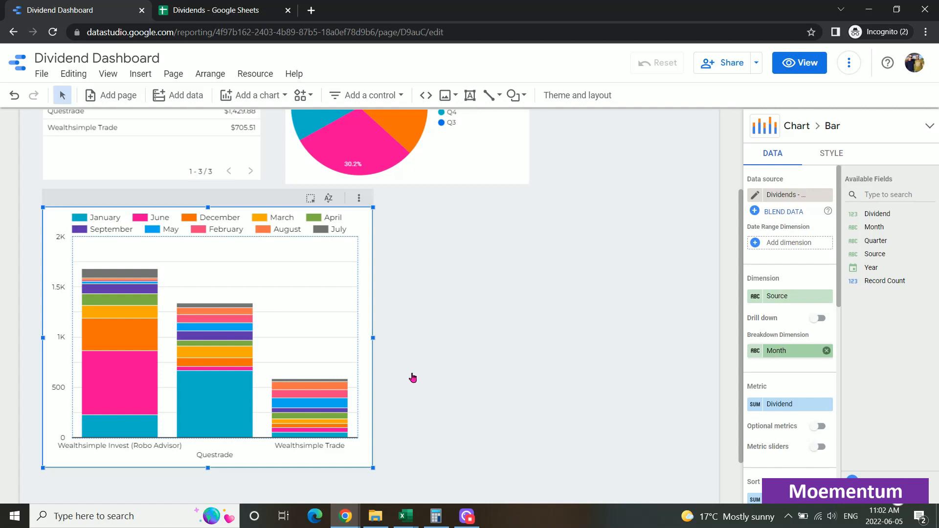
# Set the stacked bar chart's breakdown dimension to Year and deselect the chart
pyautogui.click(793, 356)
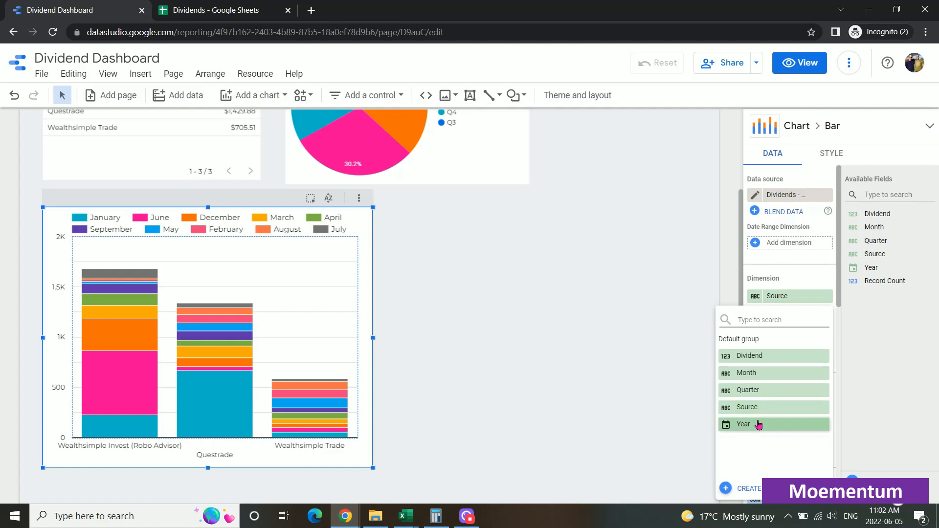
pyautogui.click(757, 424)
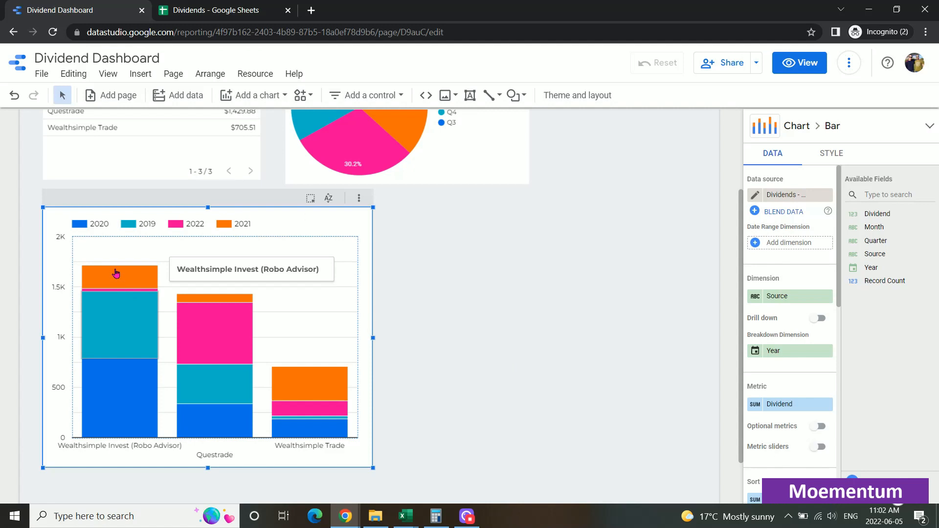
pyautogui.click(606, 275)
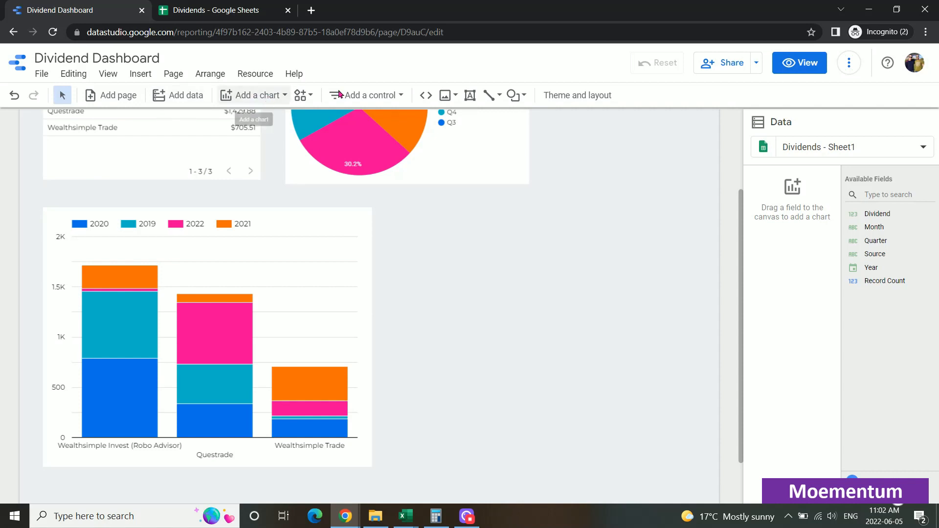
# Add a combo chart to the canvas beside the stacked bar chart, aligned with that chart's upper edge
pyautogui.click(240, 106)
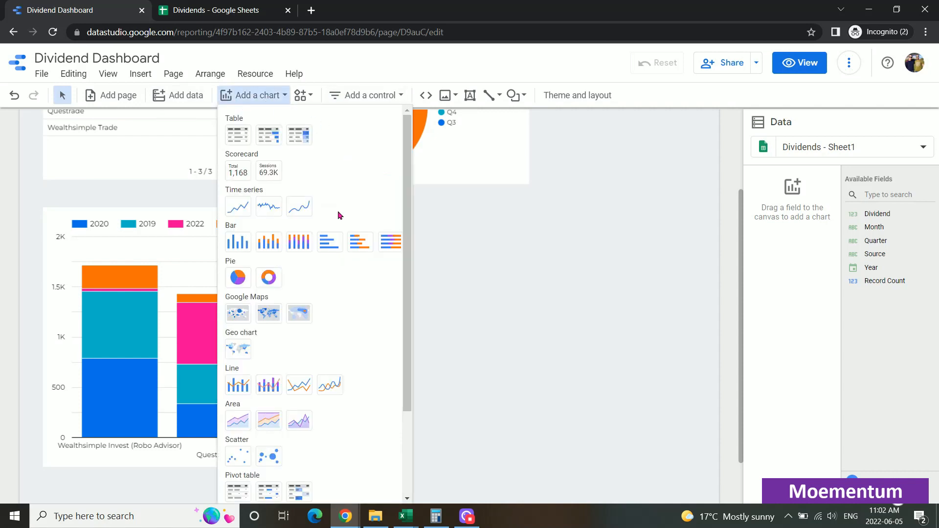
pyautogui.scroll(-1, 341, 244)
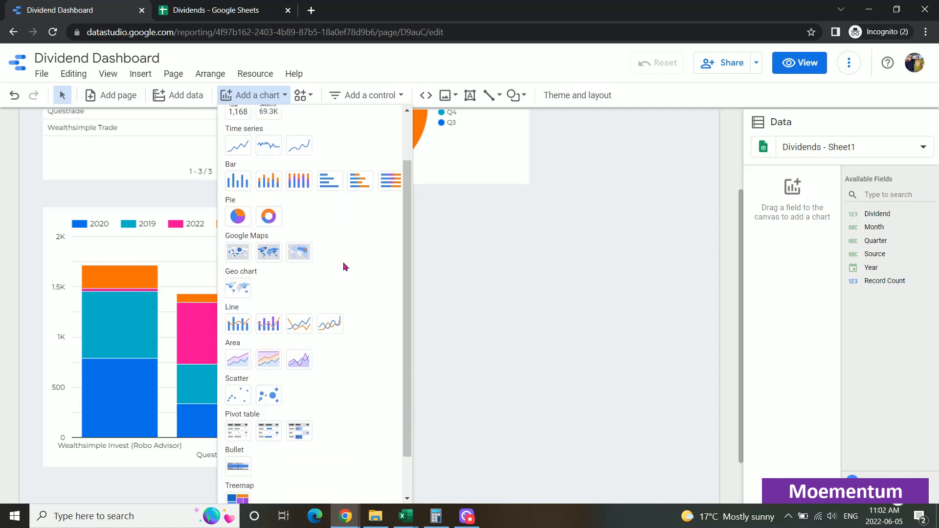
pyautogui.click(241, 322)
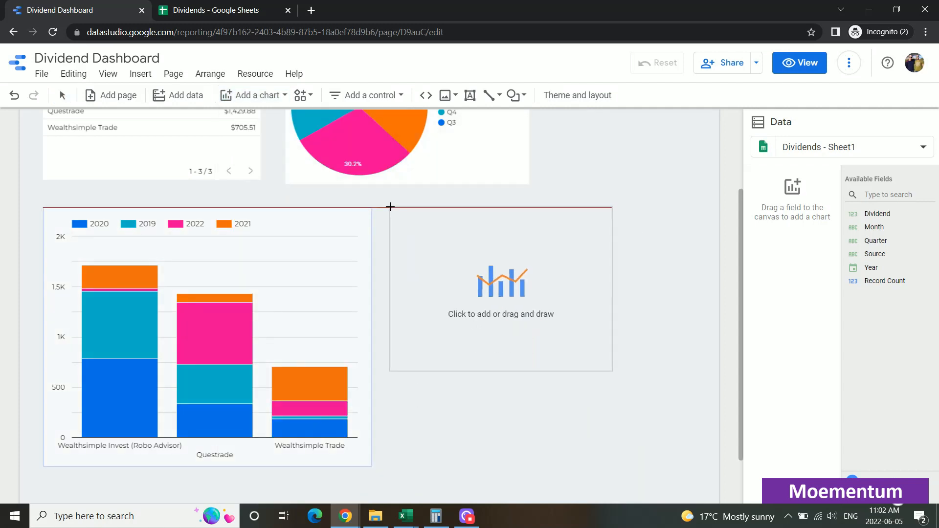
pyautogui.click(390, 206)
pyautogui.moveTo(624, 382); pyautogui.dragTo(627, 389)
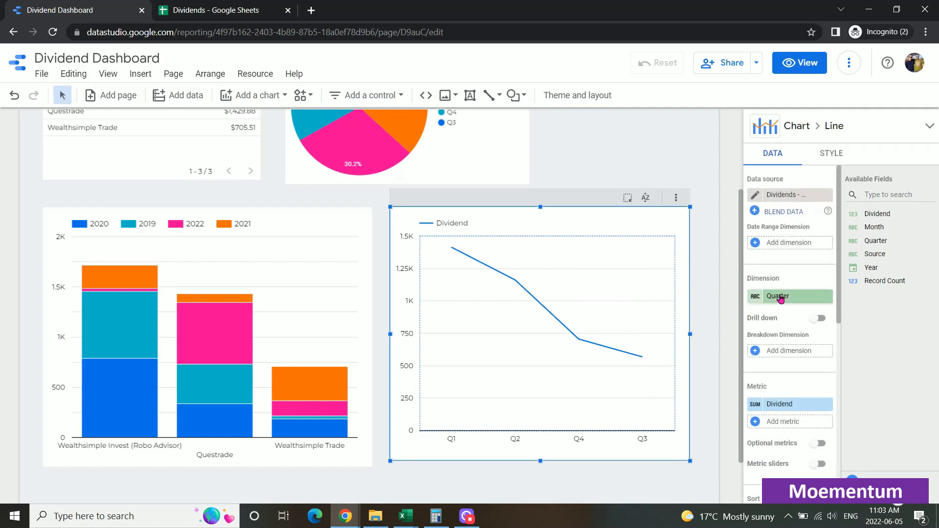
# Set the combo chart's dimension to Year and sort it by Year in ascending order
pyautogui.click(782, 297)
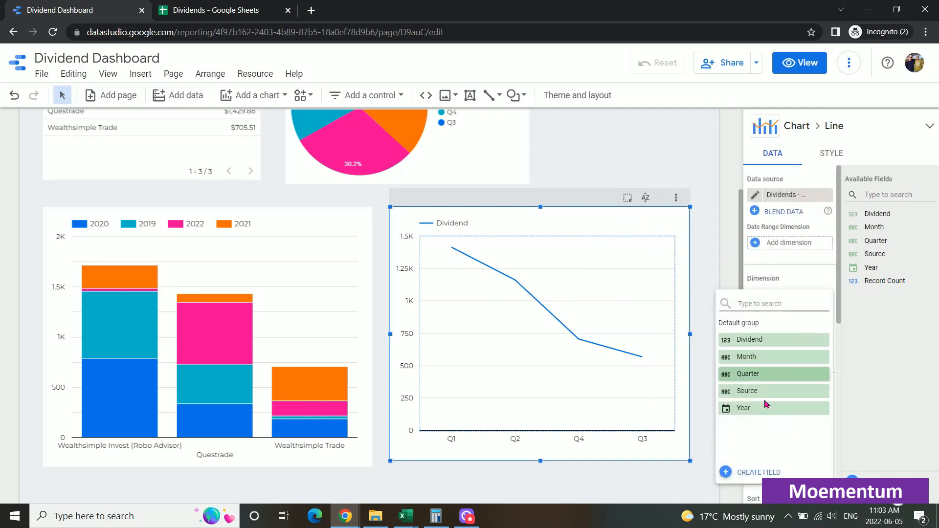
pyautogui.click(725, 414)
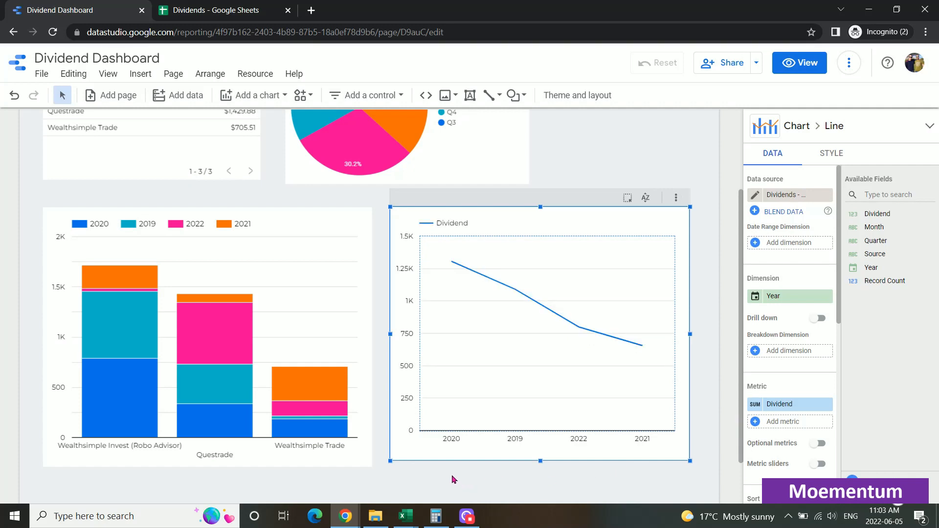
pyautogui.scroll(-4, 782, 401)
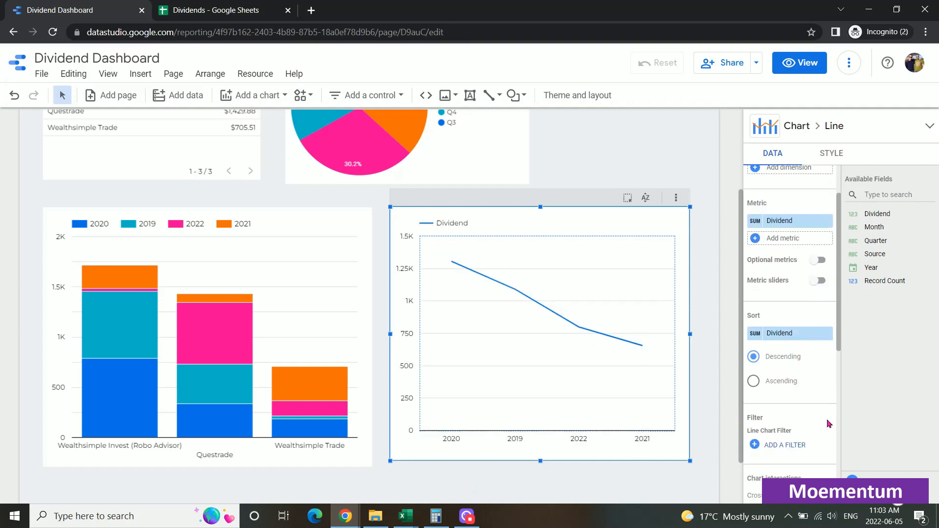
pyautogui.click(795, 337)
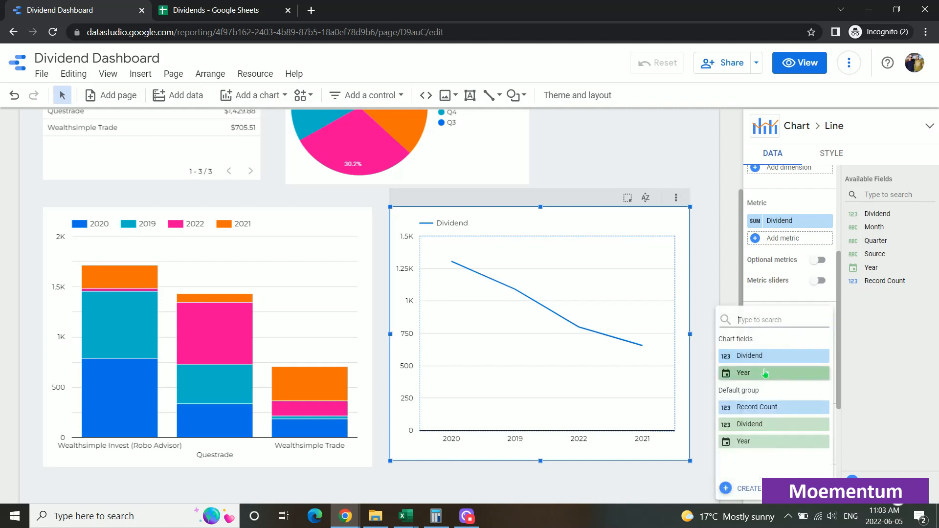
pyautogui.click(821, 373)
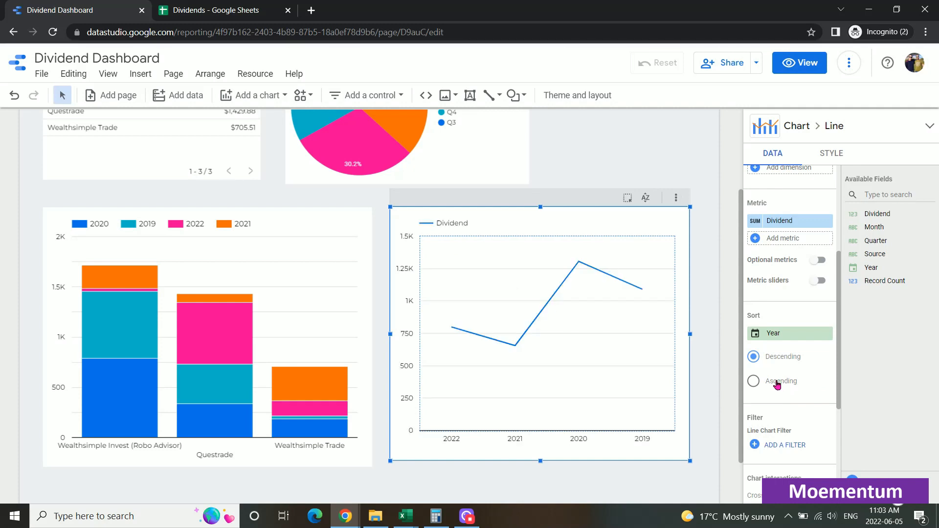
pyautogui.click(777, 383)
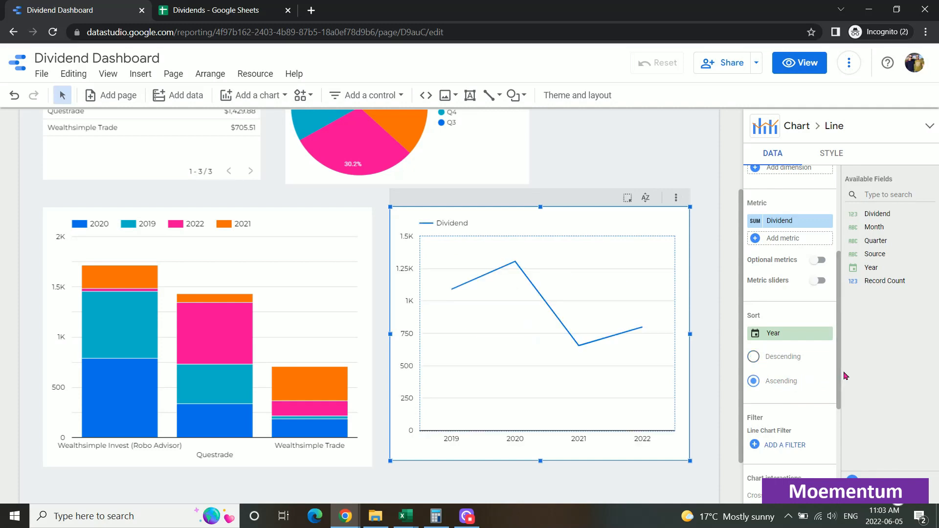
pyautogui.moveTo(459, 335)
pyautogui.moveTo(512, 282)
# Reduce the combo chart's height to leave room for another chart beneath it
pyautogui.scroll(3, 718, 360)
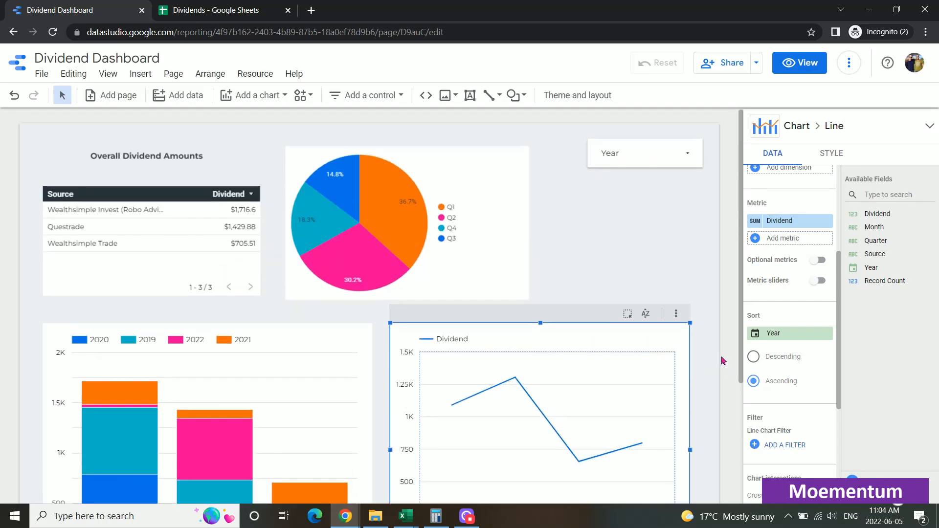
pyautogui.scroll(-3, 685, 394)
pyautogui.moveTo(540, 453); pyautogui.dragTo(518, 342)
# Add a smoothed line chart of Dividend by Year, sorted by Year ascending, directly below the combo chart
pyautogui.click(540, 401)
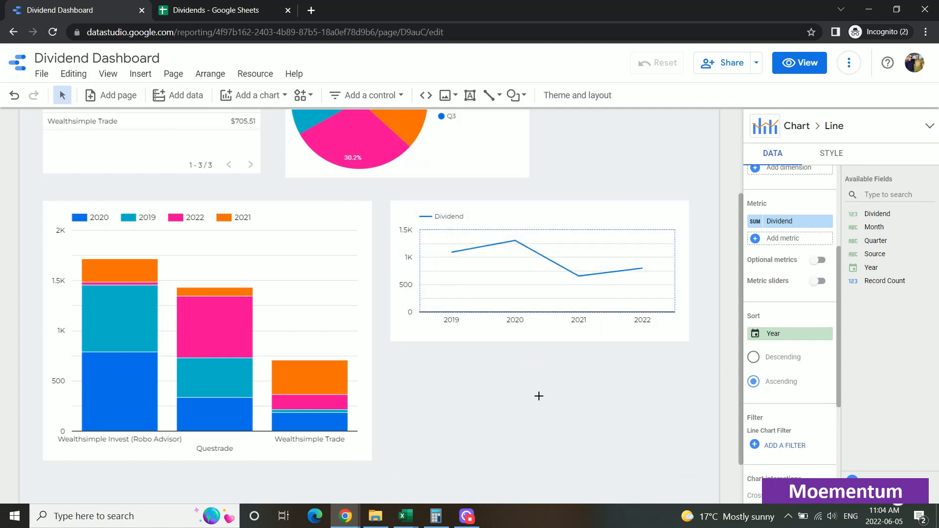
pyautogui.scroll(-1, 489, 332)
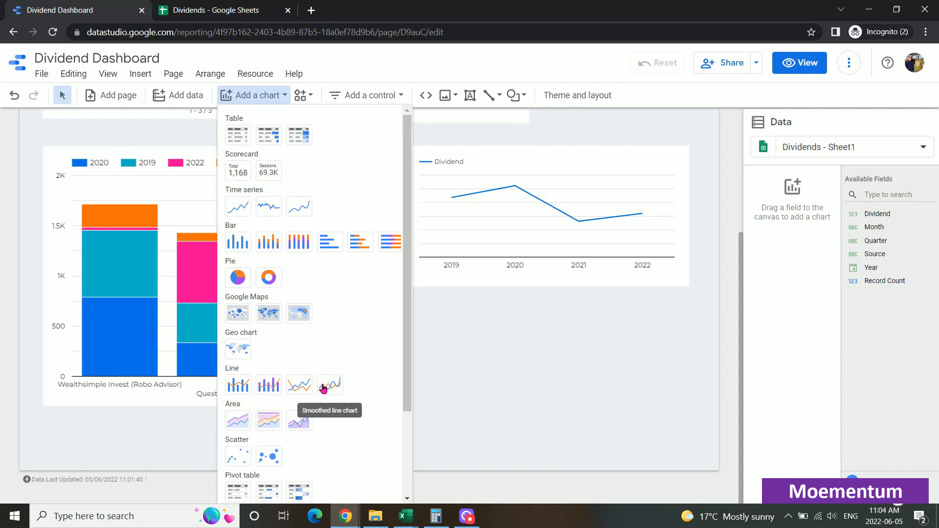
pyautogui.moveTo(391, 297); pyautogui.dragTo(690, 442)
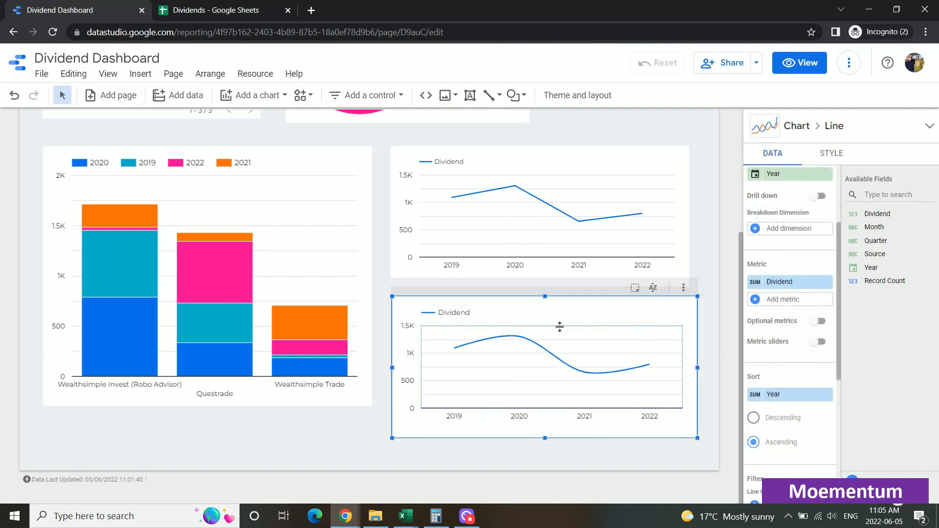
# Look over the full dashboard with both yearly line charts in view mode, and go back to editing
pyautogui.click(800, 63)
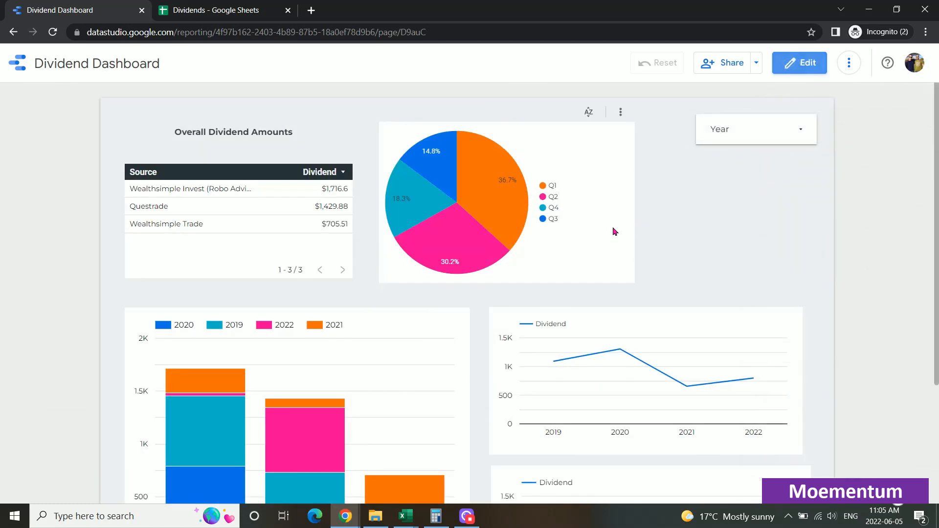
pyautogui.scroll(-3, 615, 244)
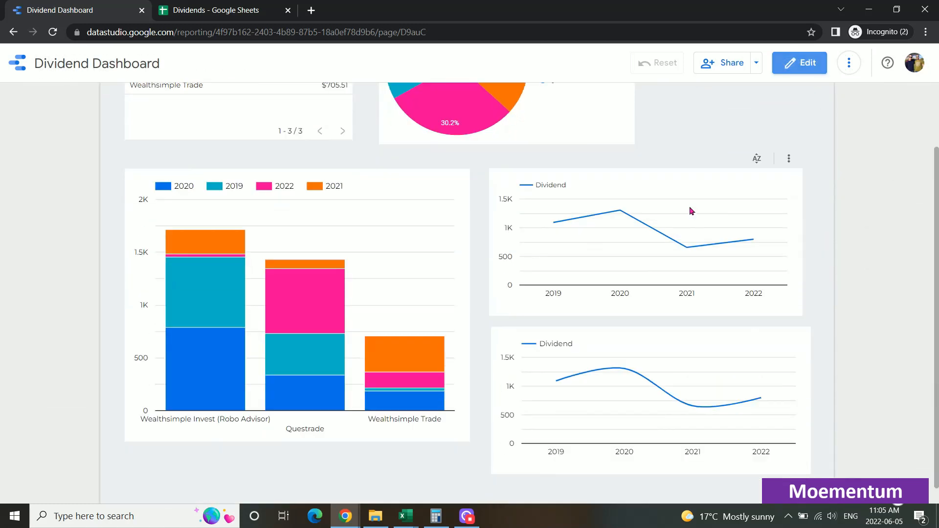
pyautogui.scroll(3, 699, 219)
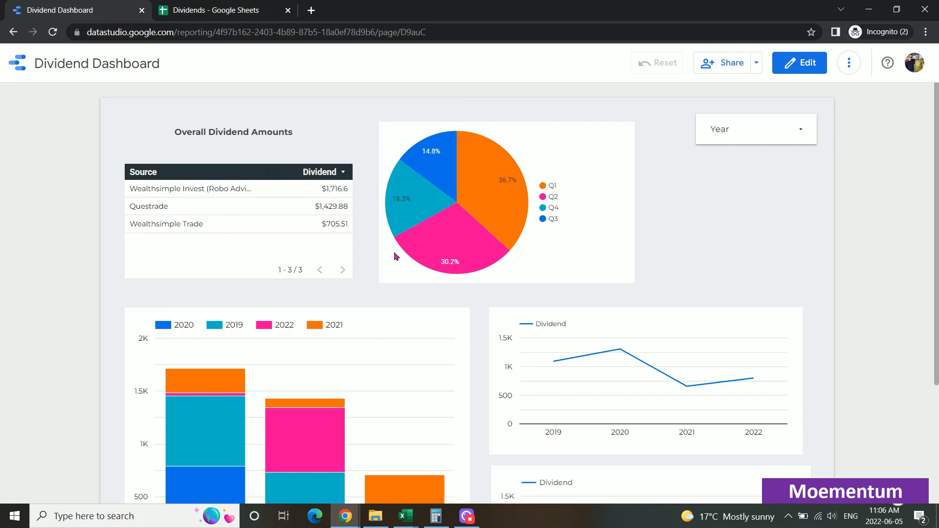
pyautogui.scroll(-1, 616, 308)
pyautogui.scroll(1, 655, 284)
pyautogui.scroll(3, 688, 285)
pyautogui.scroll(-3, 419, 346)
pyautogui.scroll(2, 460, 353)
pyautogui.scroll(1, 472, 356)
pyautogui.click(792, 68)
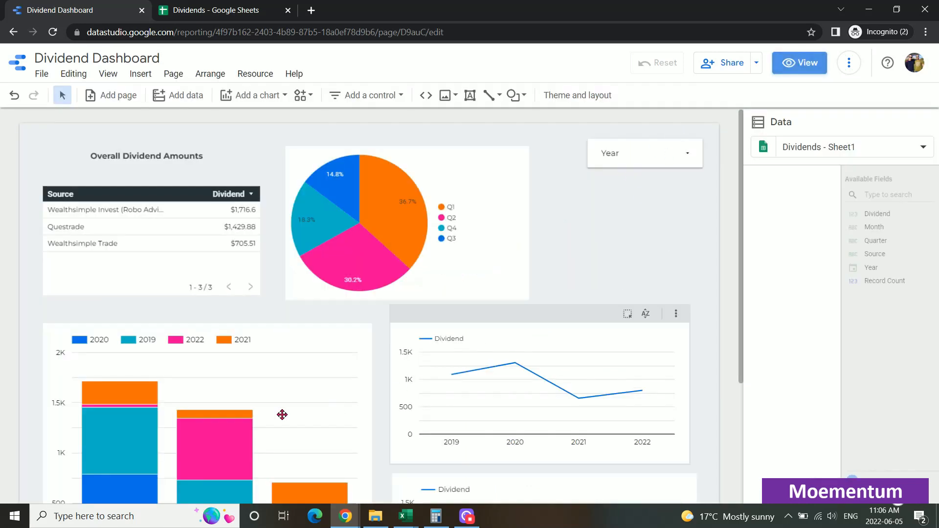
# Examine the chart interaction settings of the pie chart, source table, stacked bar chart and combo chart, cross-filtering by Q1
pyautogui.click(415, 215)
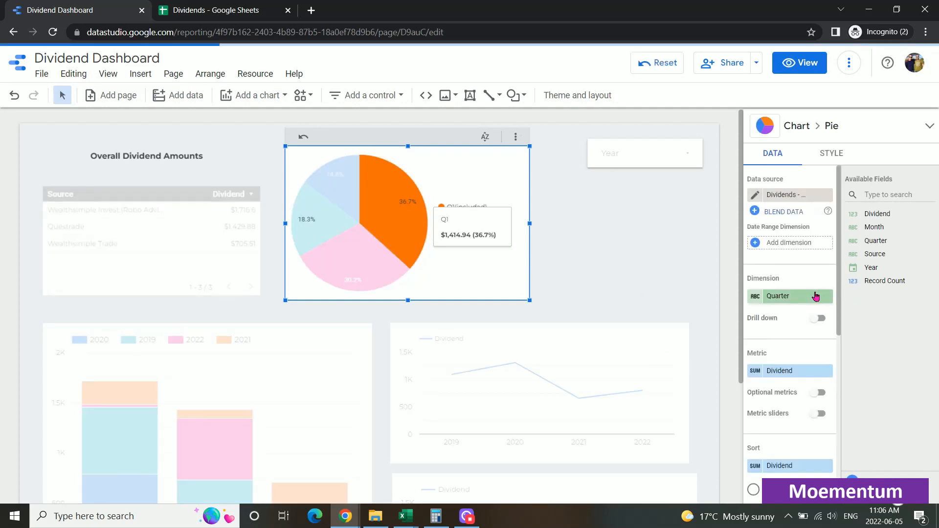
pyautogui.scroll(-5, 819, 342)
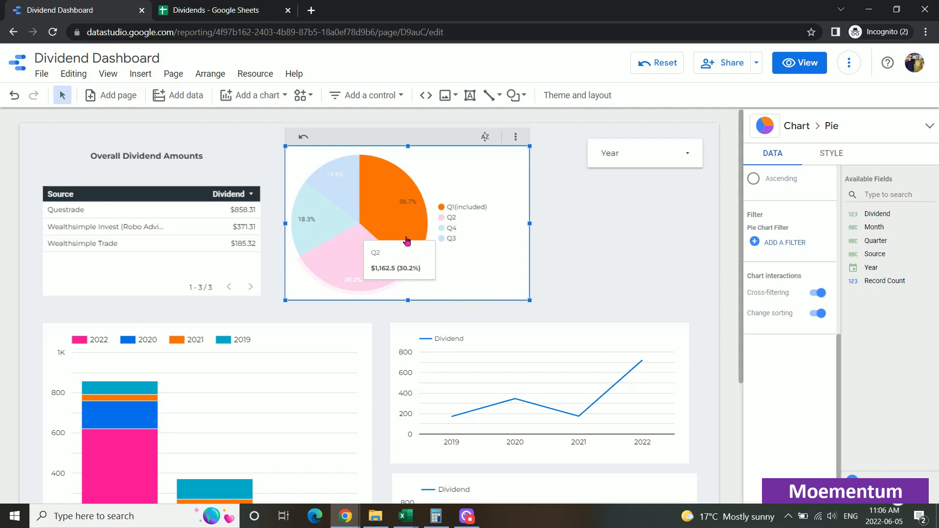
pyautogui.click(224, 253)
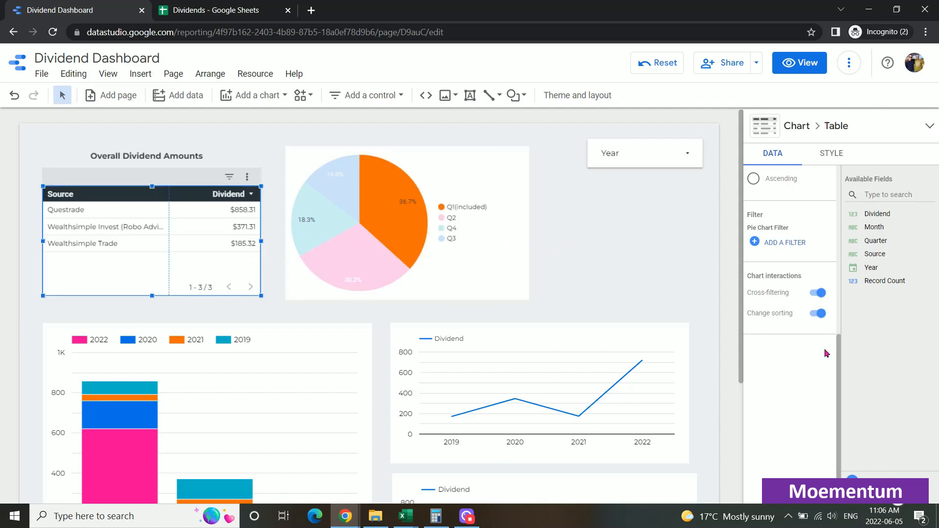
pyautogui.scroll(-10, 804, 372)
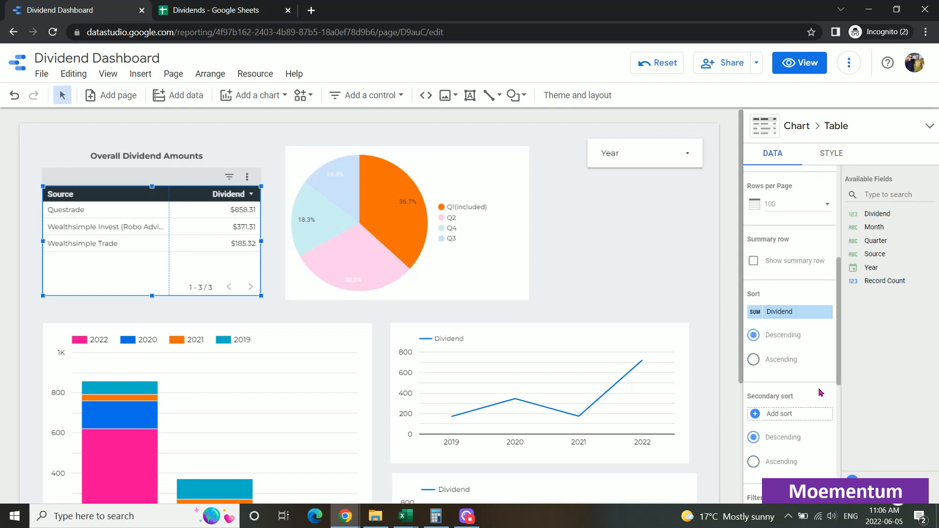
pyautogui.click(239, 386)
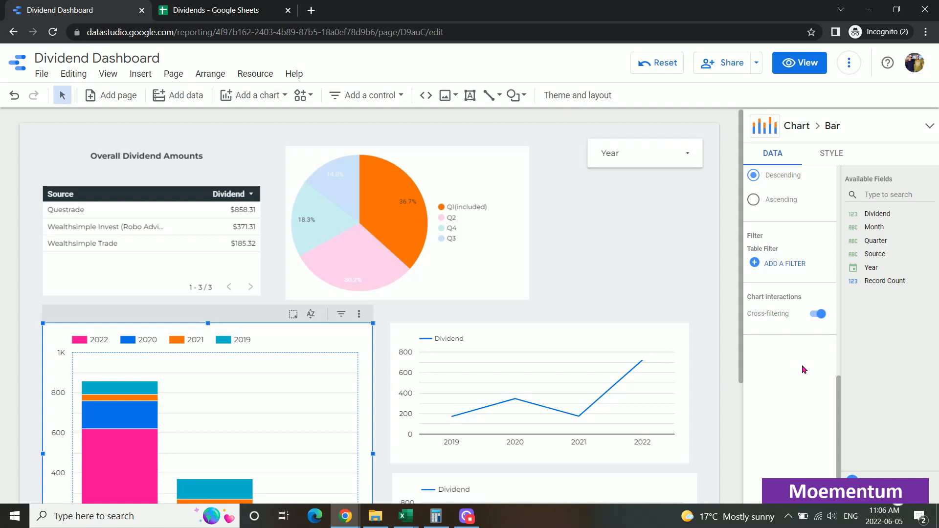
pyautogui.scroll(-10, 802, 372)
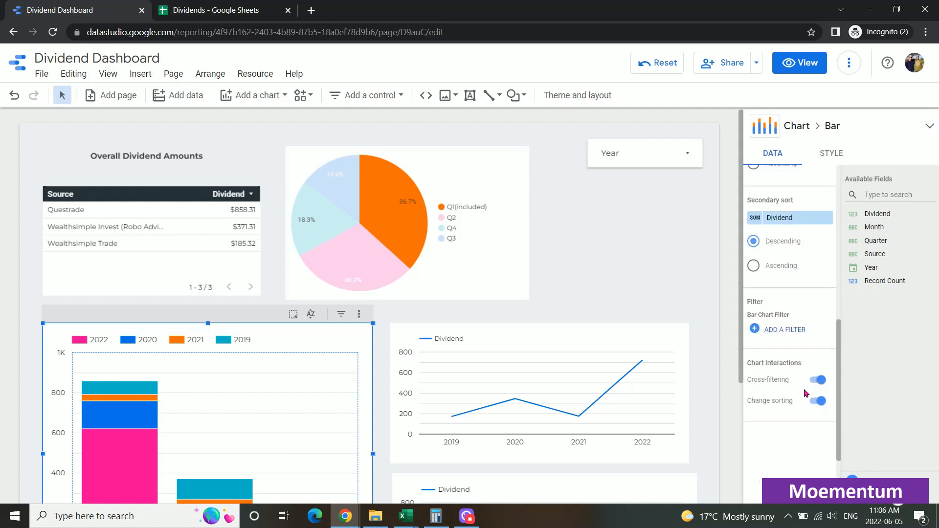
pyautogui.click(518, 413)
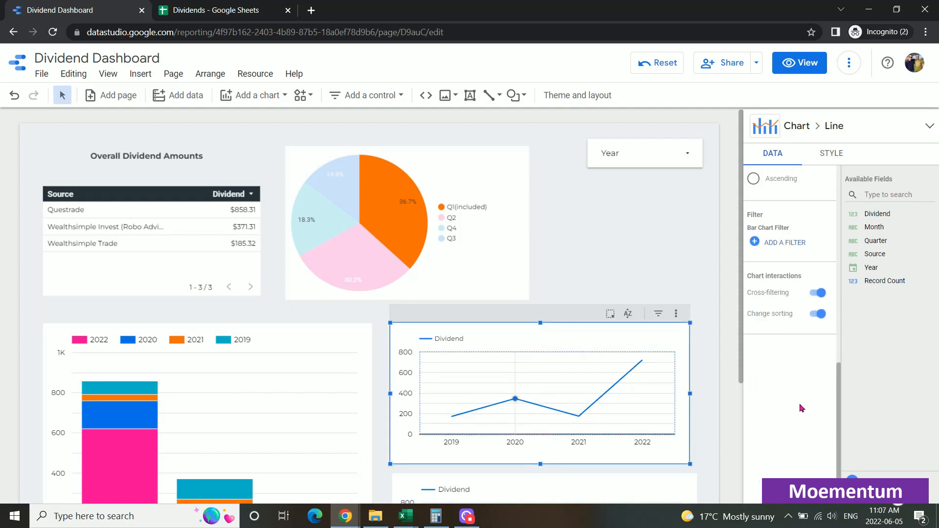
pyautogui.scroll(-10, 802, 411)
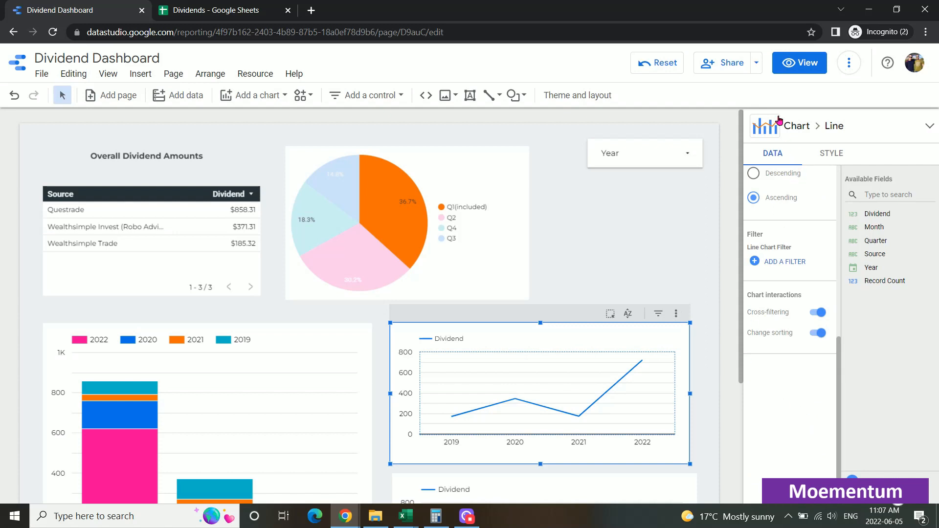
# Switch to view mode, clear the pie chart's Q1 cross-filter and review the unfiltered charts
pyautogui.click(785, 66)
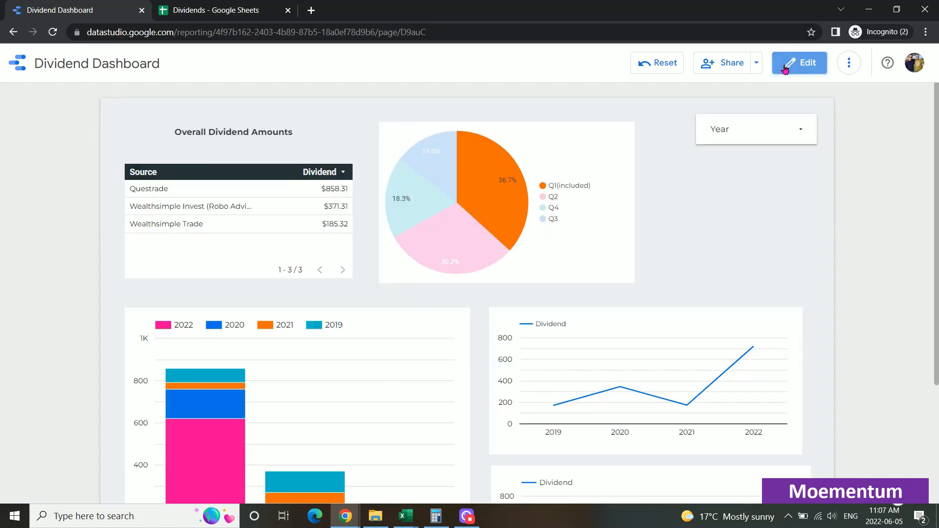
pyautogui.click(508, 192)
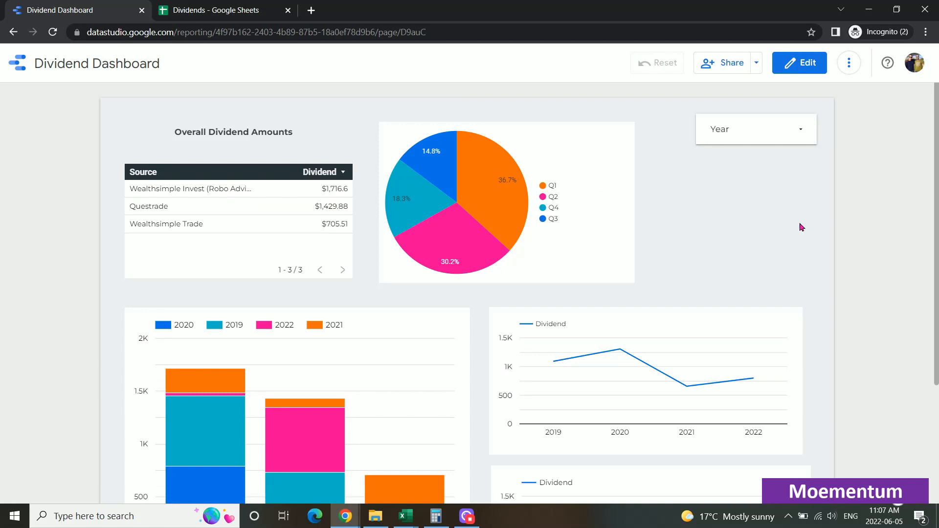
pyautogui.scroll(-2, 785, 286)
pyautogui.scroll(-1, 763, 245)
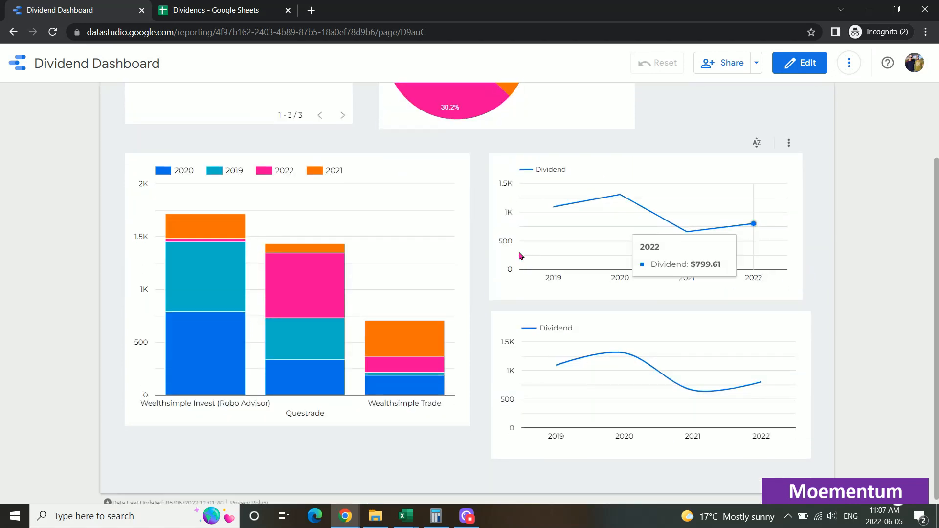
pyautogui.scroll(3, 755, 222)
pyautogui.scroll(-3, 807, 257)
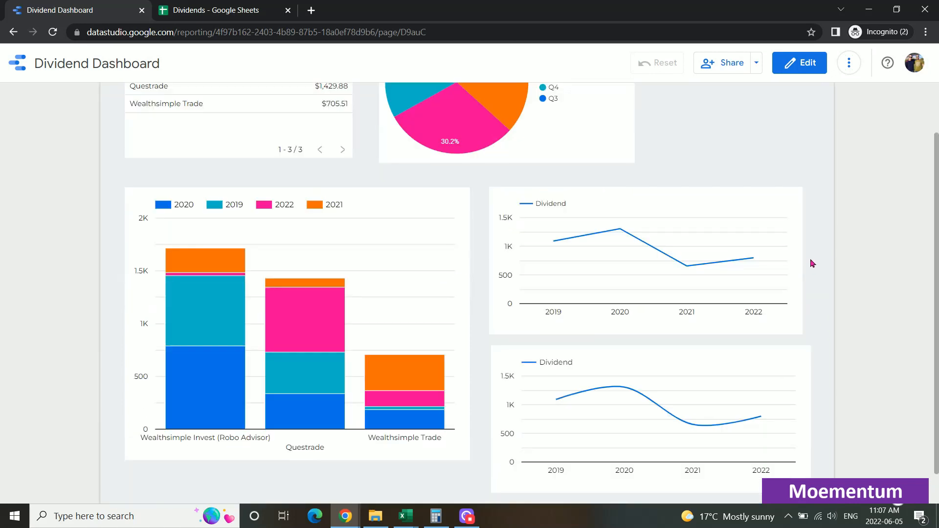
pyautogui.scroll(3, 814, 259)
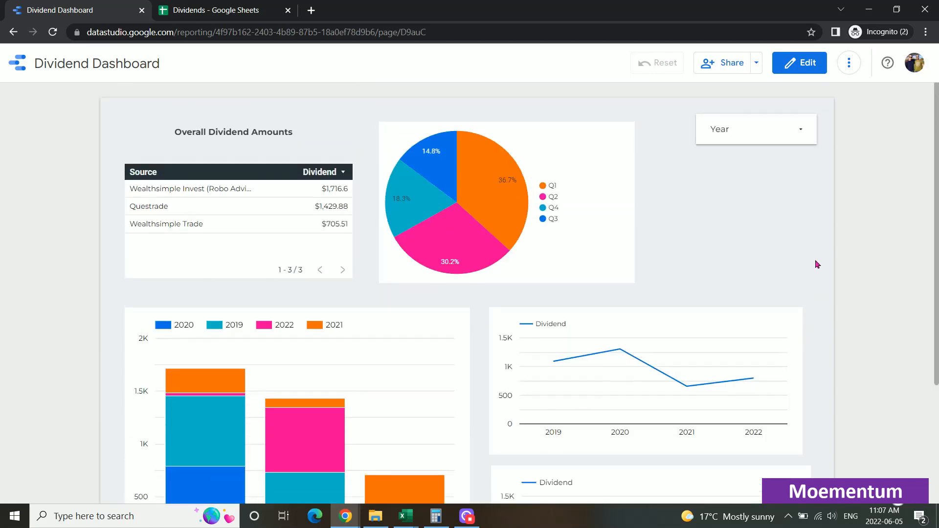
# Cross-filter the dashboard by Questrade from the source table and examine the filtered charts
pyautogui.click(142, 211)
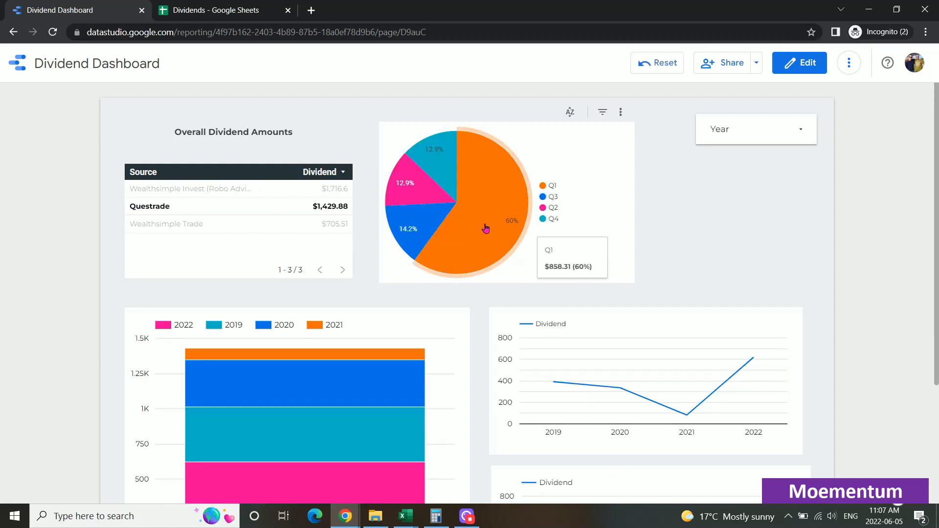
pyautogui.moveTo(504, 207)
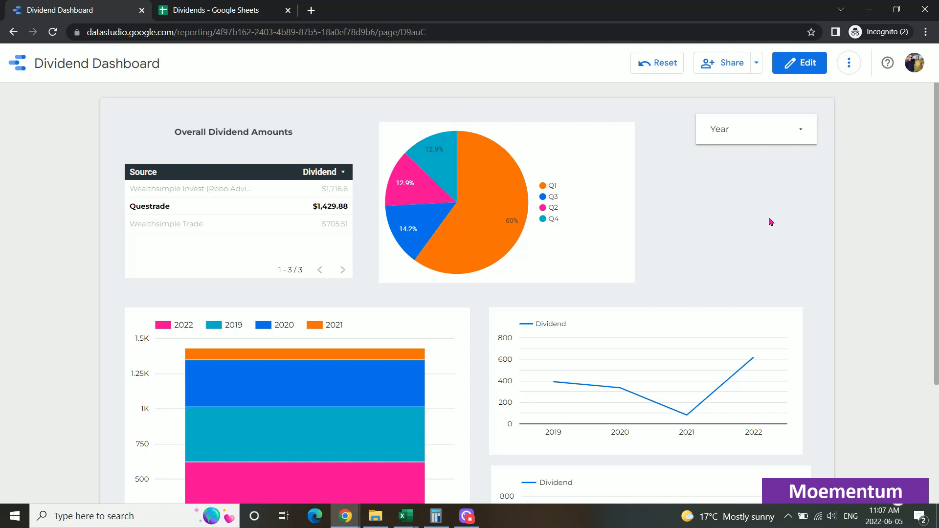
pyautogui.scroll(-3, 770, 220)
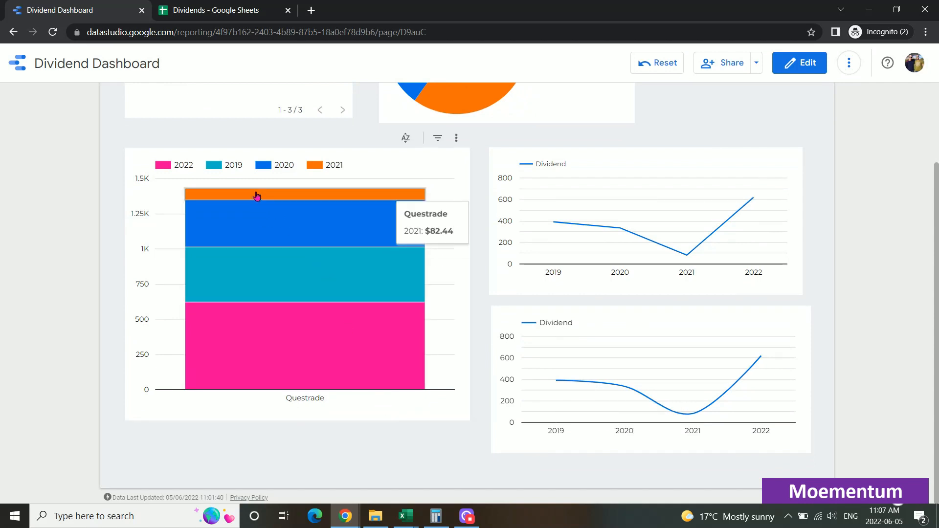
pyautogui.moveTo(273, 358)
pyautogui.scroll(3, 748, 285)
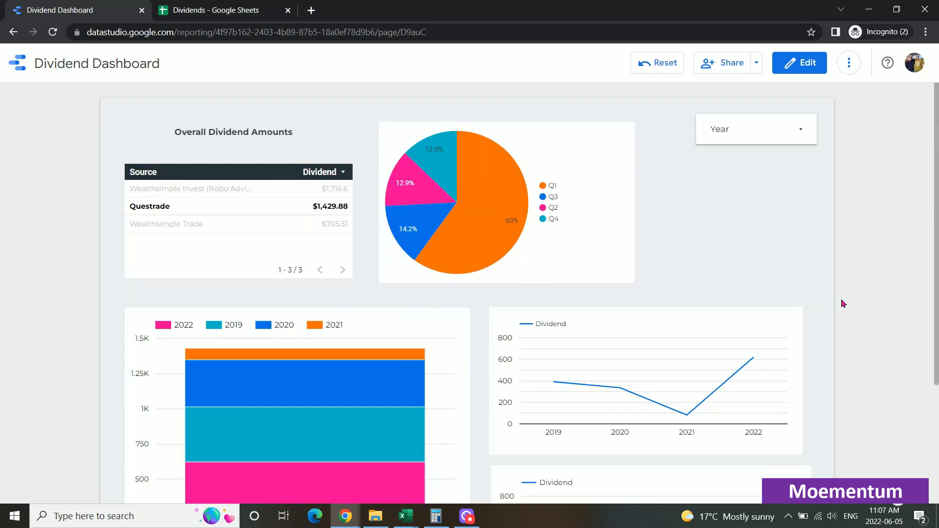
# Examine the stacked bar chart and both yearly line charts under the Questrade cross-filter
pyautogui.scroll(-2, 840, 298)
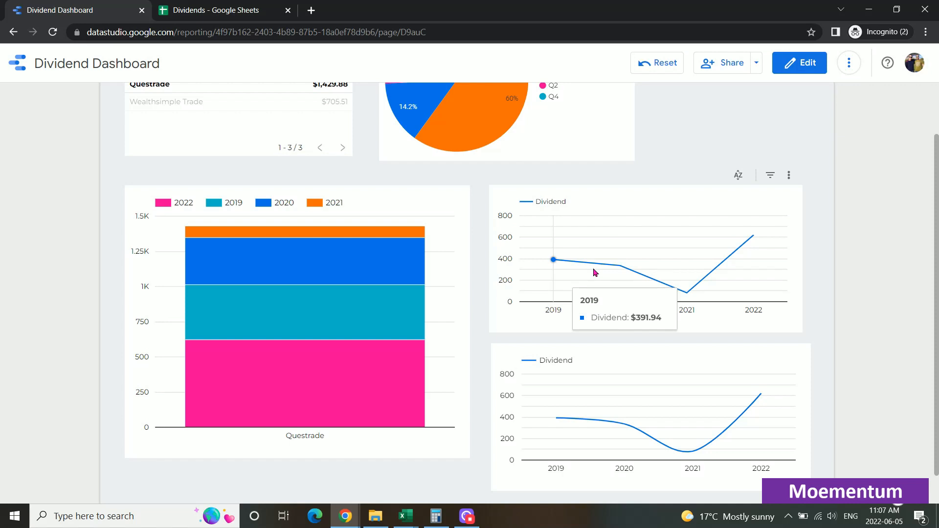
pyautogui.moveTo(749, 395)
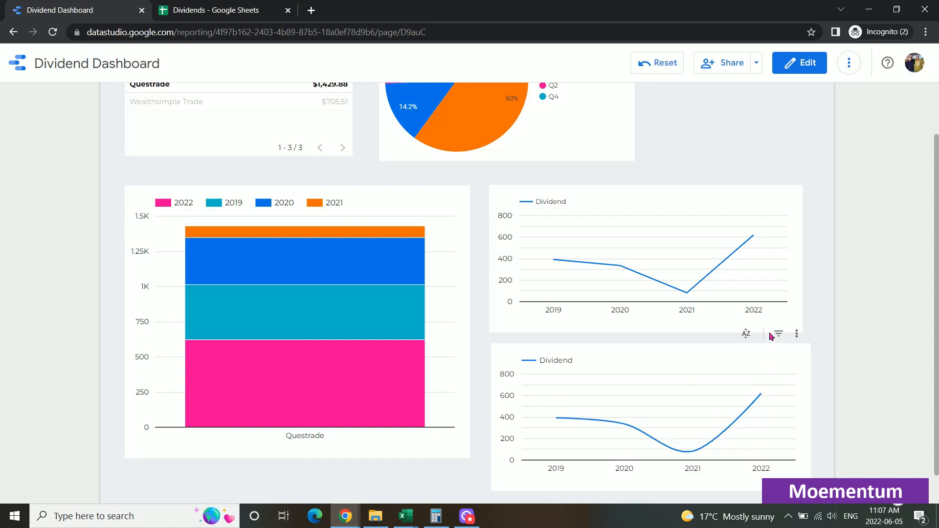
pyautogui.scroll(2, 668, 249)
# Cross-filter the dashboard by Wealthsimple Trade from the source table and examine the stacked bar and both yearly line charts
pyautogui.click(174, 224)
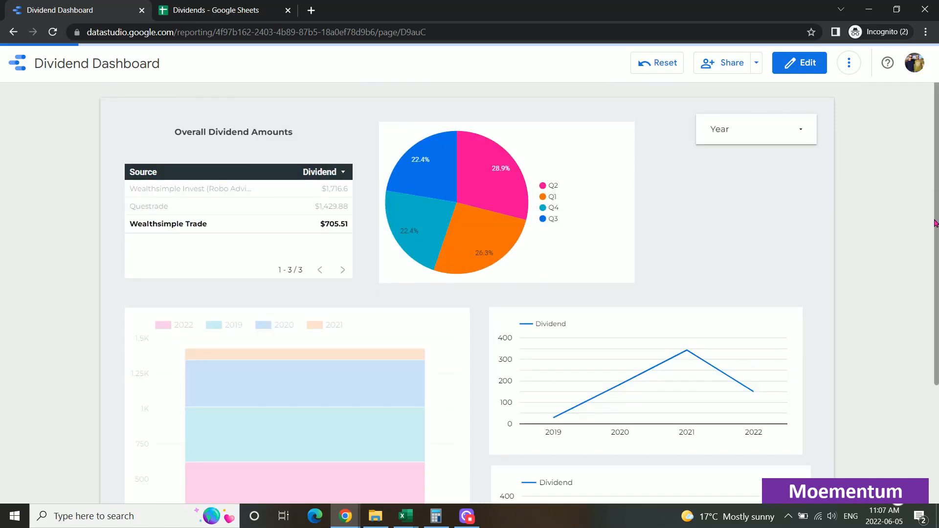
pyautogui.scroll(-1, 921, 278)
pyautogui.scroll(-2, 921, 278)
pyautogui.moveTo(673, 356)
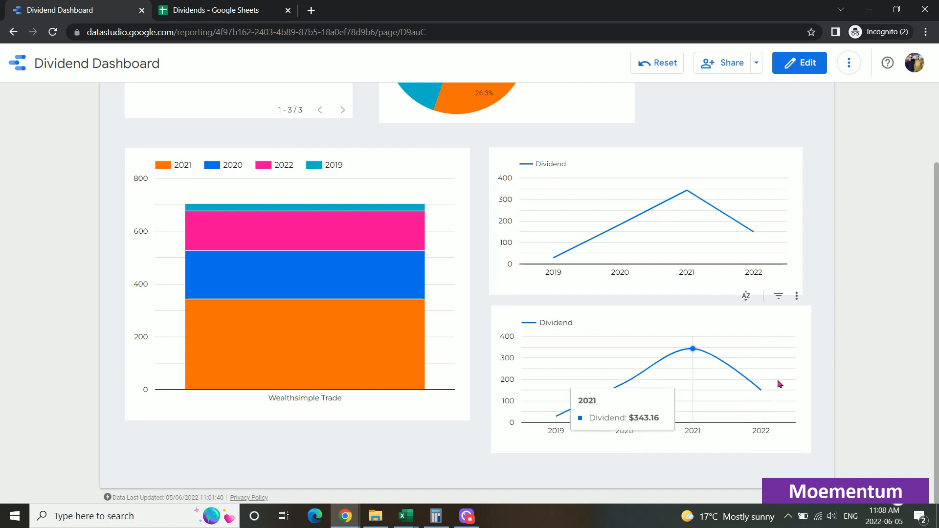
pyautogui.scroll(3, 822, 313)
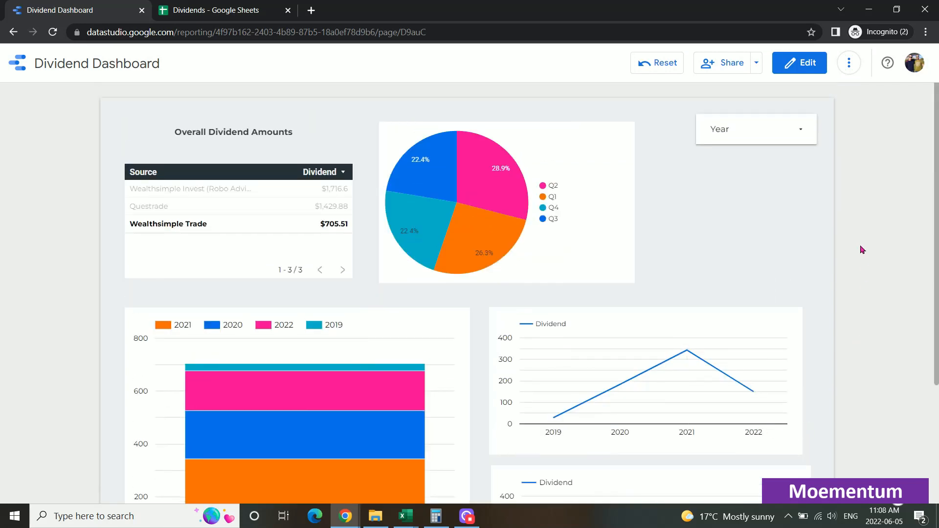
# Switch the source table's cross-filter to Wealthsimple Invest (Robo Advisor) and review the pie, stacked bar and yearly line charts
pyautogui.click(205, 189)
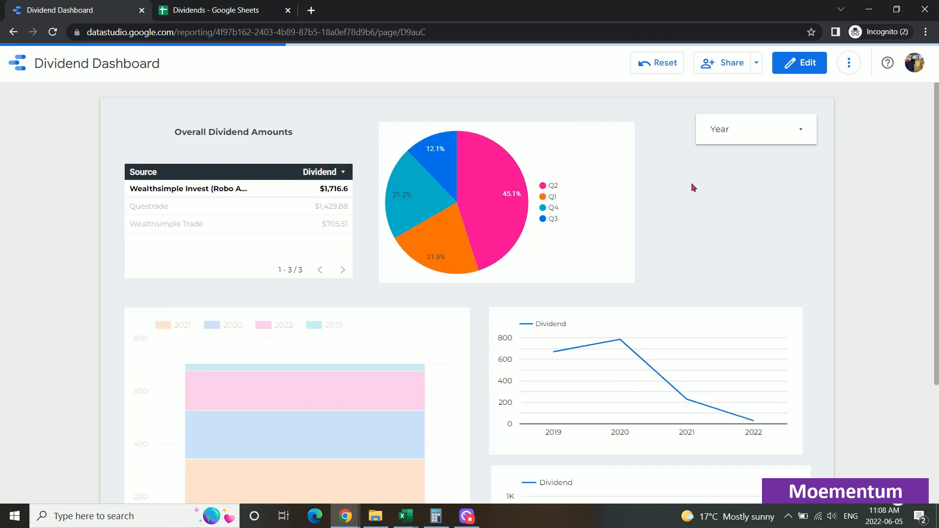
pyautogui.scroll(-3, 708, 191)
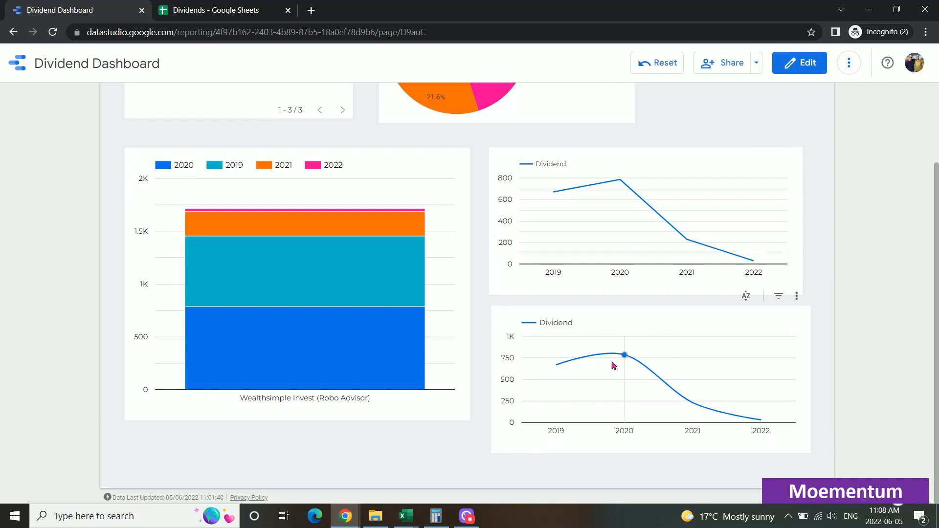
pyautogui.scroll(3, 823, 388)
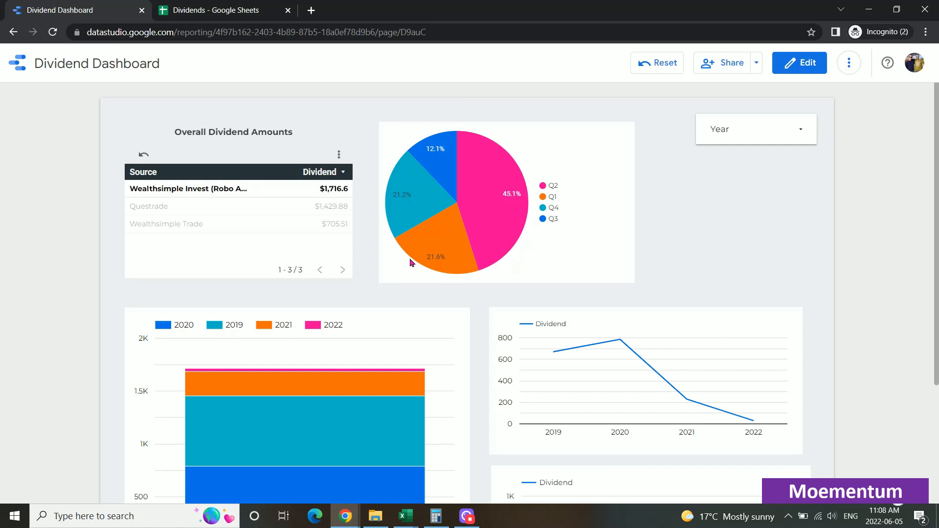
pyautogui.scroll(-2, 673, 339)
pyautogui.scroll(3, 684, 321)
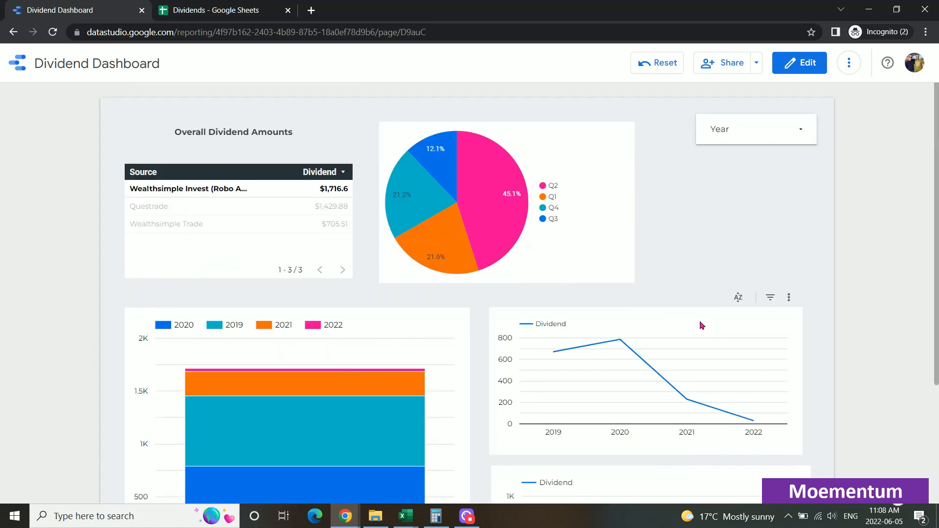